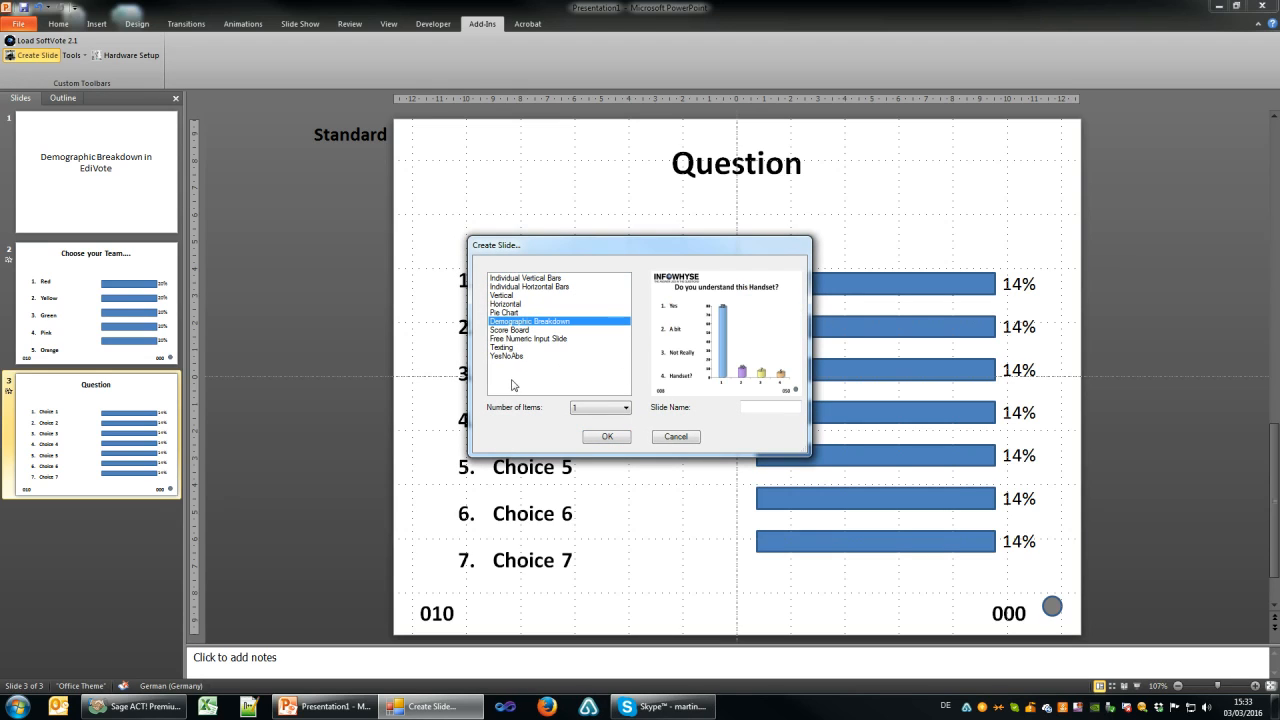
Create a Demographic Breakdown slide with 7 items and the slide name DemographicBreak
left_click_drag(560, 251, 494, 204)
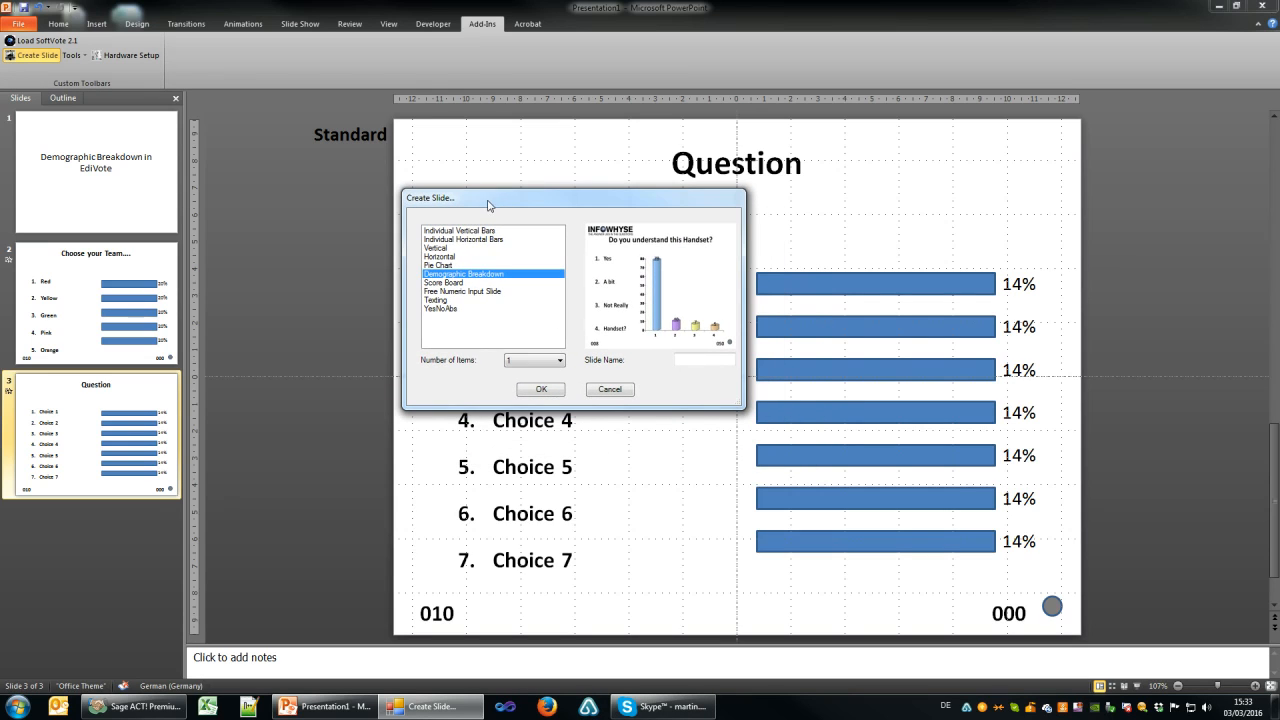
left_click(546, 364)
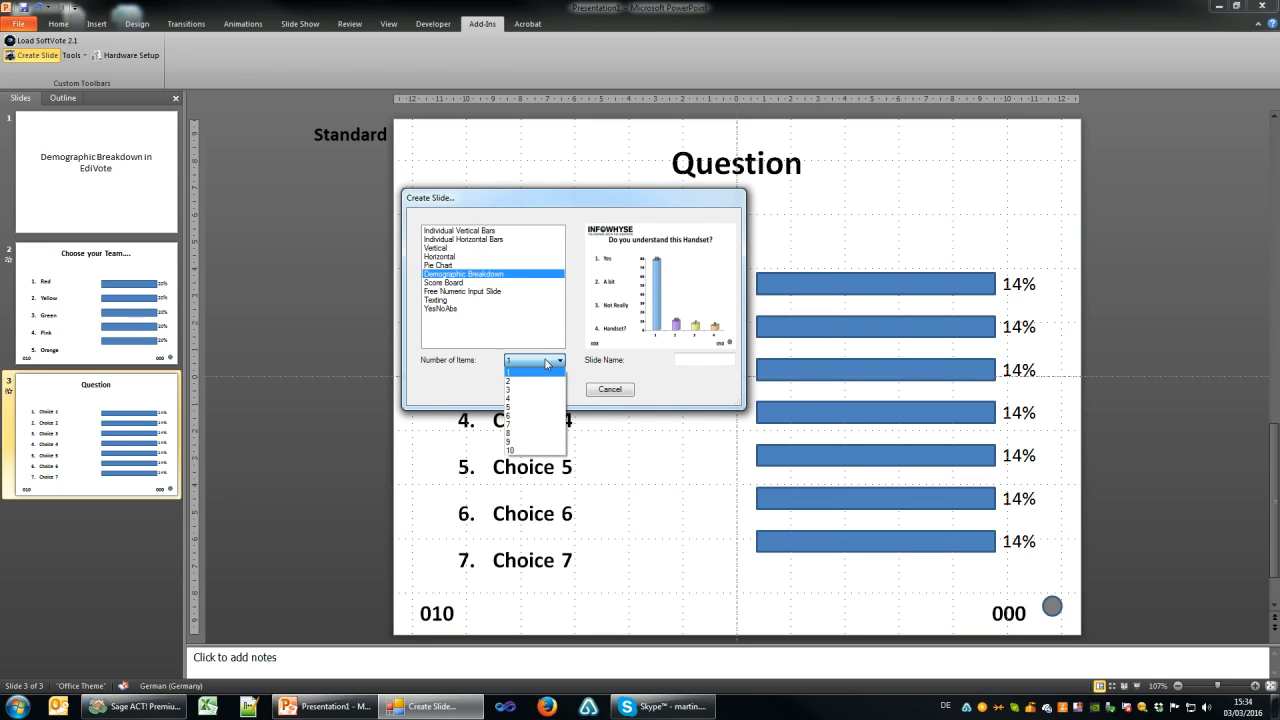
left_click(528, 425)
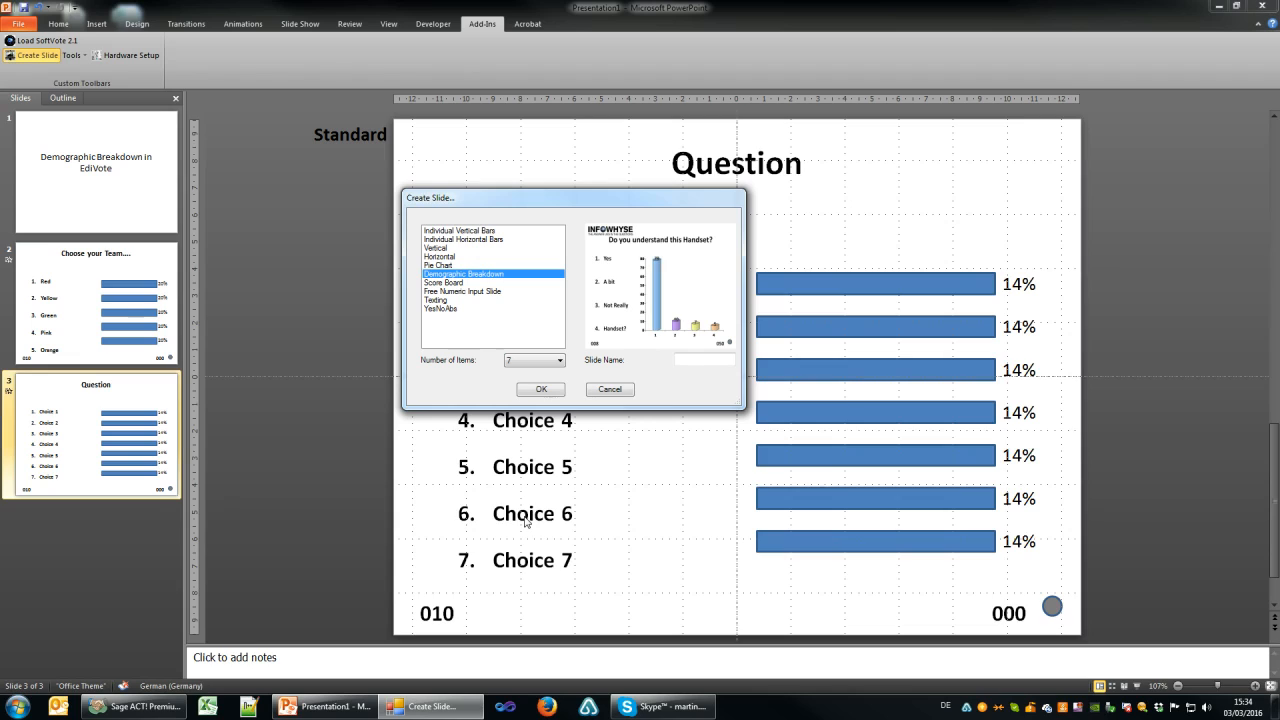
left_click(726, 358)
type("DemographicBreak")
left_click(552, 389)
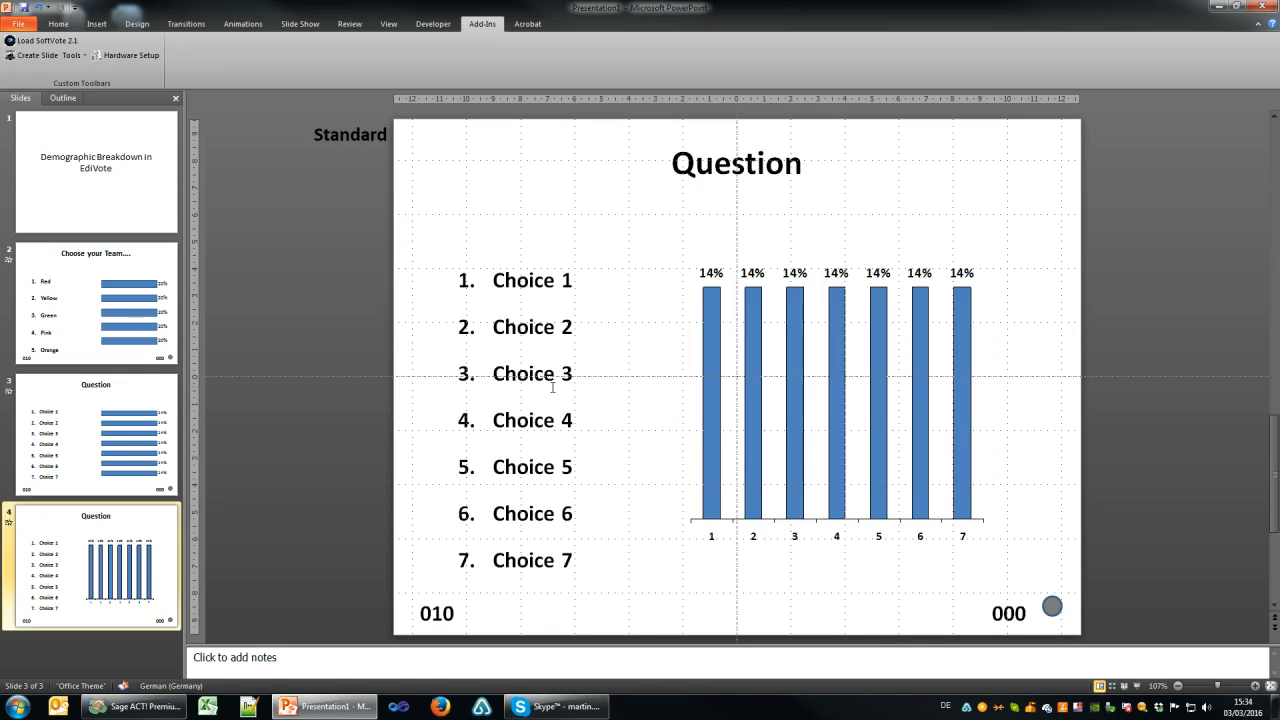
Move the choices list and the question title of the new slide 4 off the slide area
left_click(580, 282)
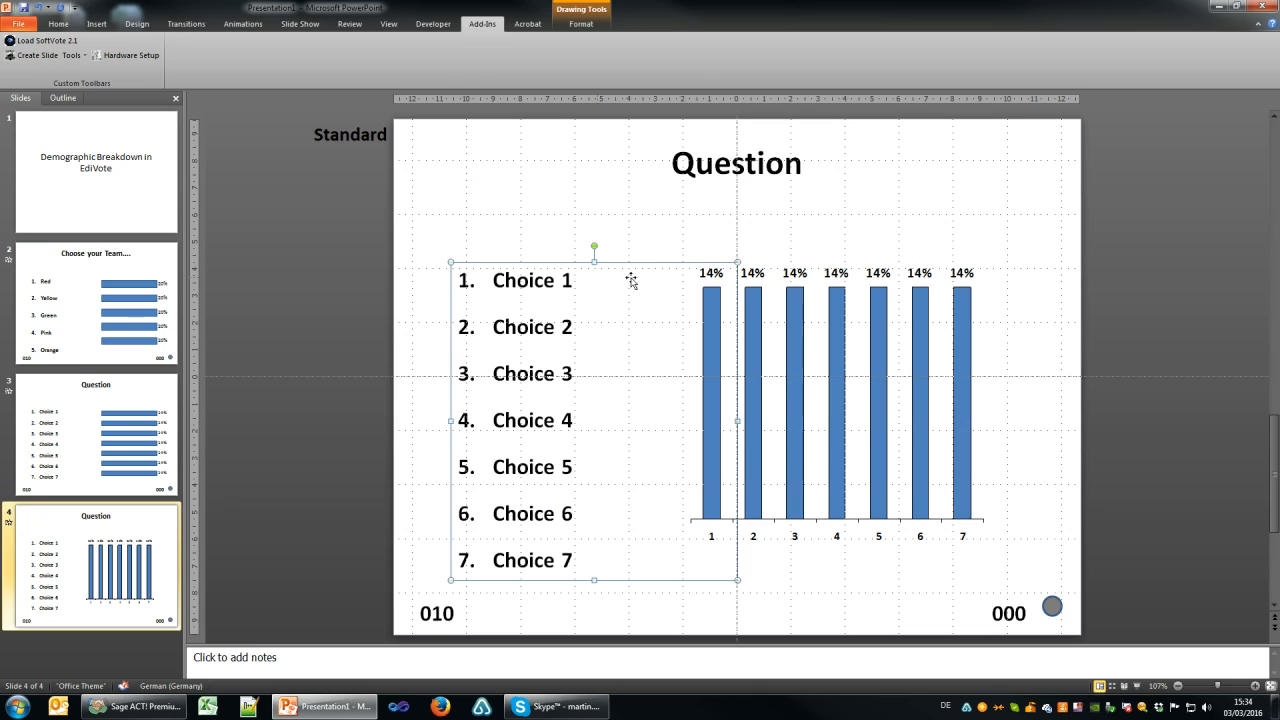
left_click_drag(737, 289, 351, 233)
left_click(722, 322)
left_click(933, 394)
left_click_drag(885, 190, 885, 115)
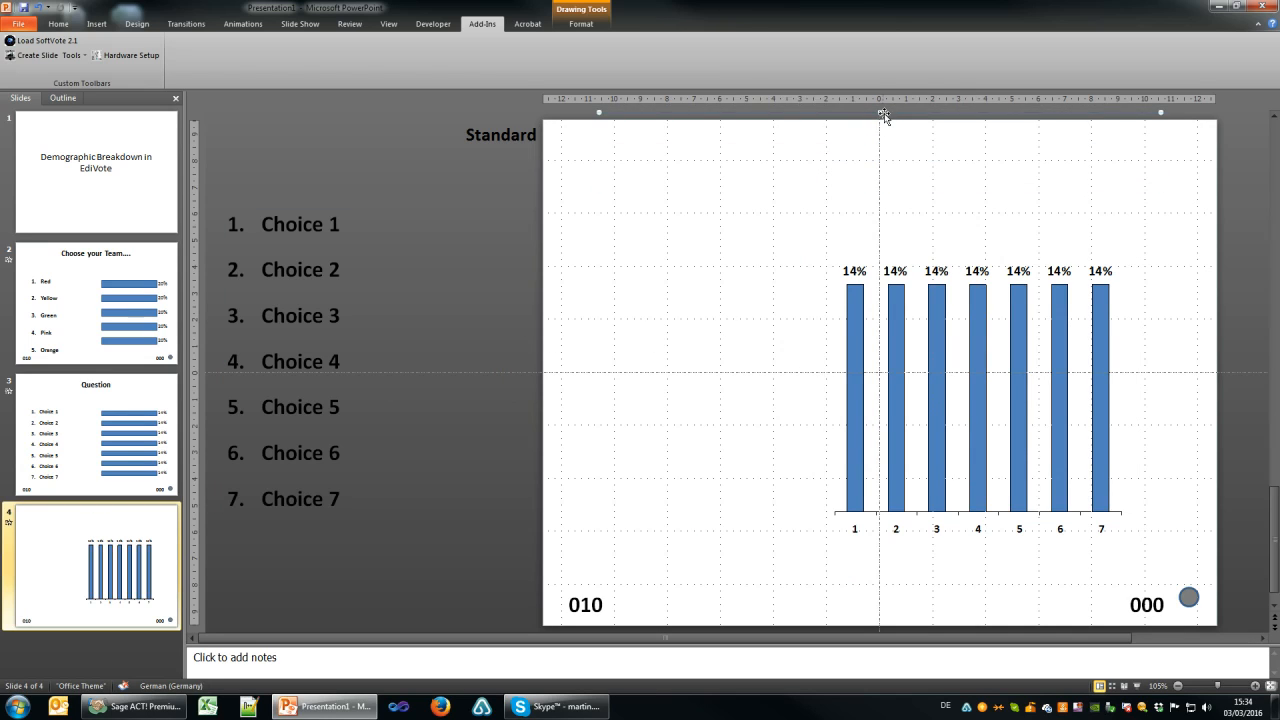
Enlarge the vertical bar chart on slide 4 so it fills nearly the whole slide
left_click_drag(875, 638, 940, 640)
left_click_drag(876, 398, 941, 291)
left_click_drag(811, 444, 684, 522)
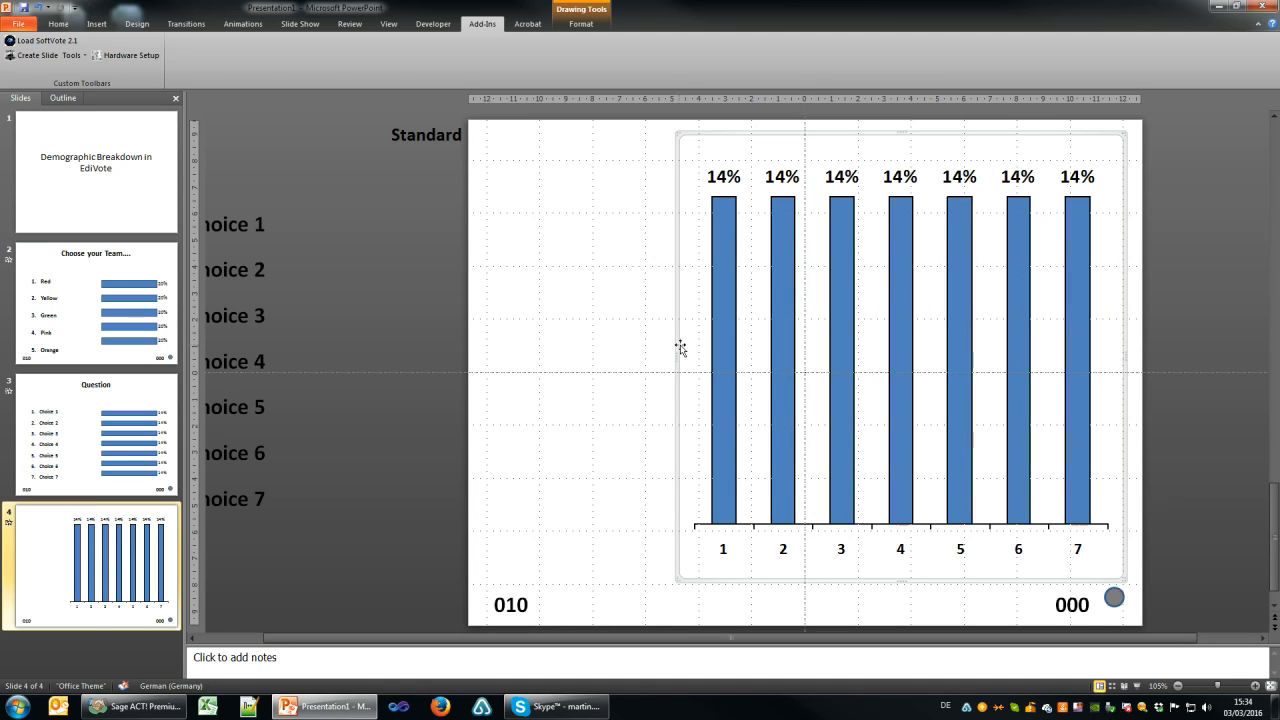
left_click_drag(677, 358, 470, 358)
left_click(375, 469)
left_click(355, 589)
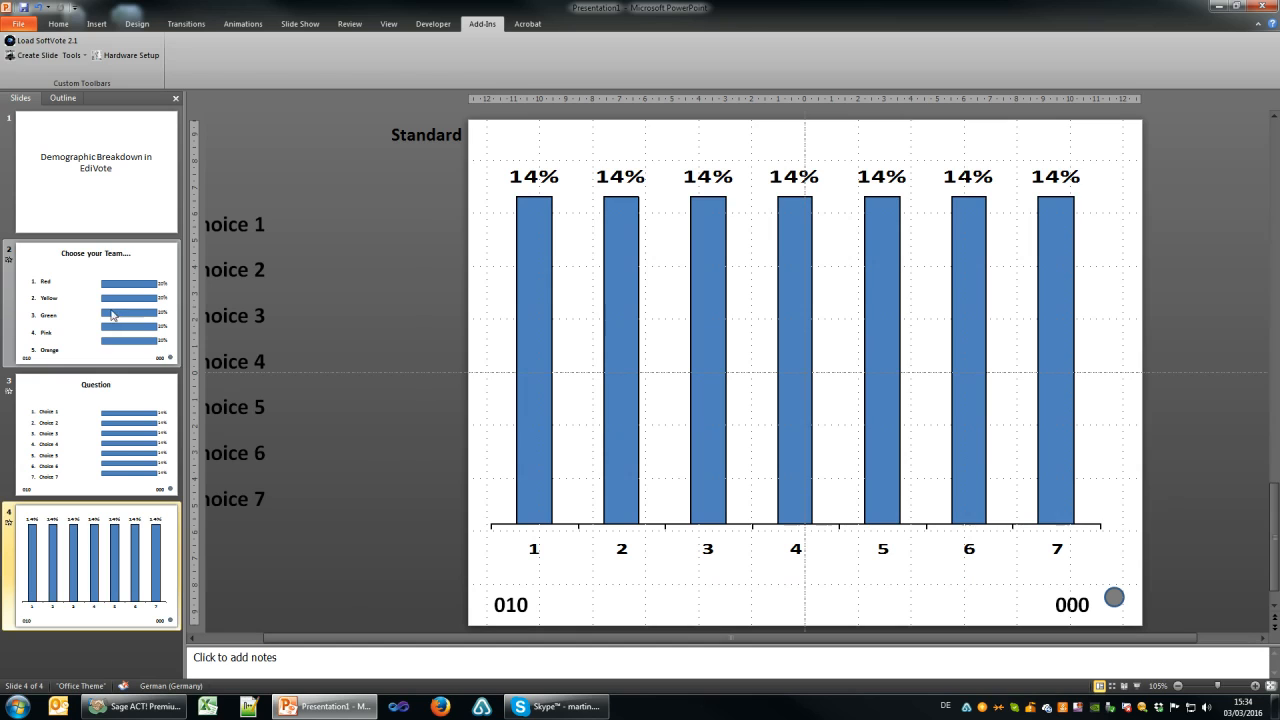
Set slide 4's EdiVote question properties to show the Team demographic for the QuestionForDemographic slide result
left_click(123, 442)
left_click(128, 560)
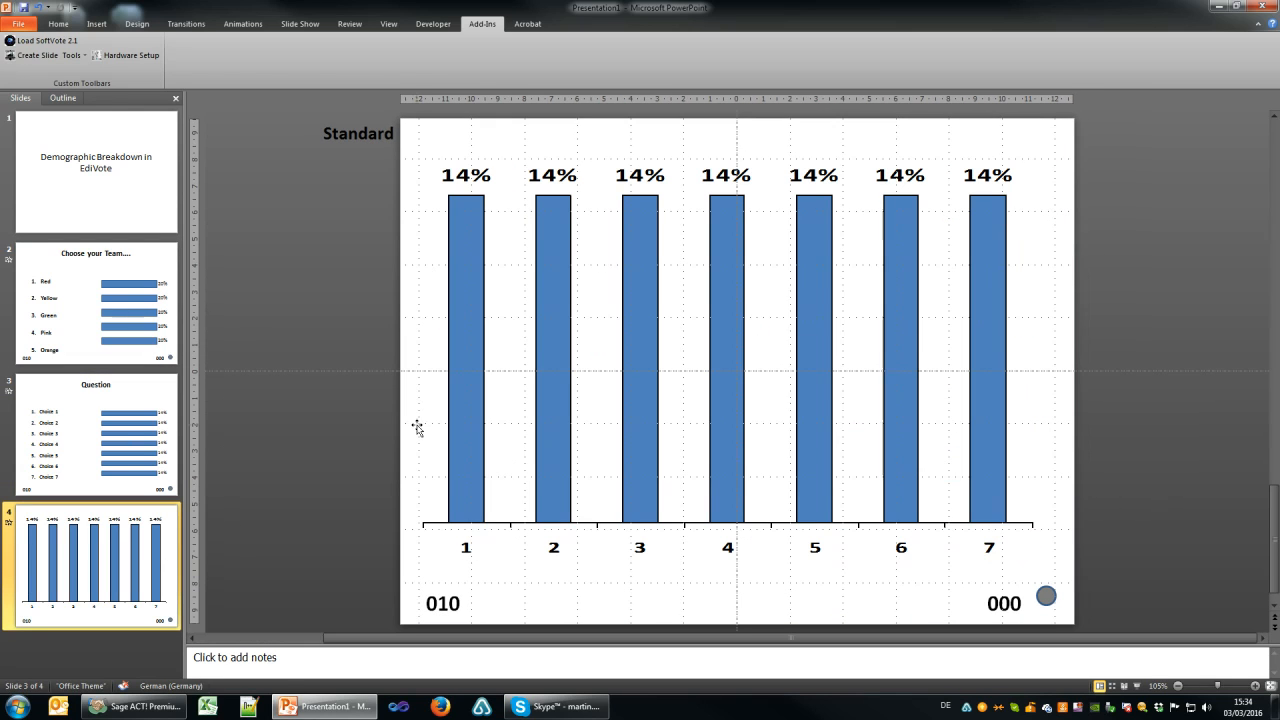
right_click(351, 471)
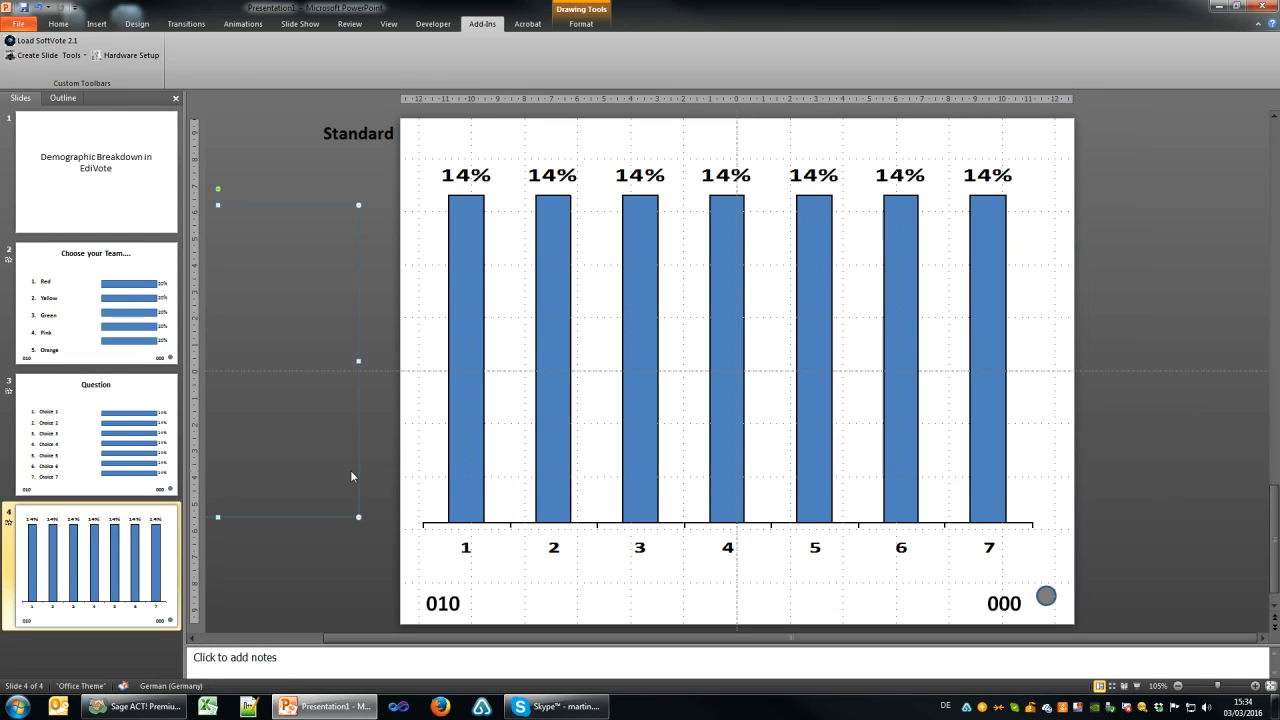
right_click(345, 560)
mouse_move(400, 552)
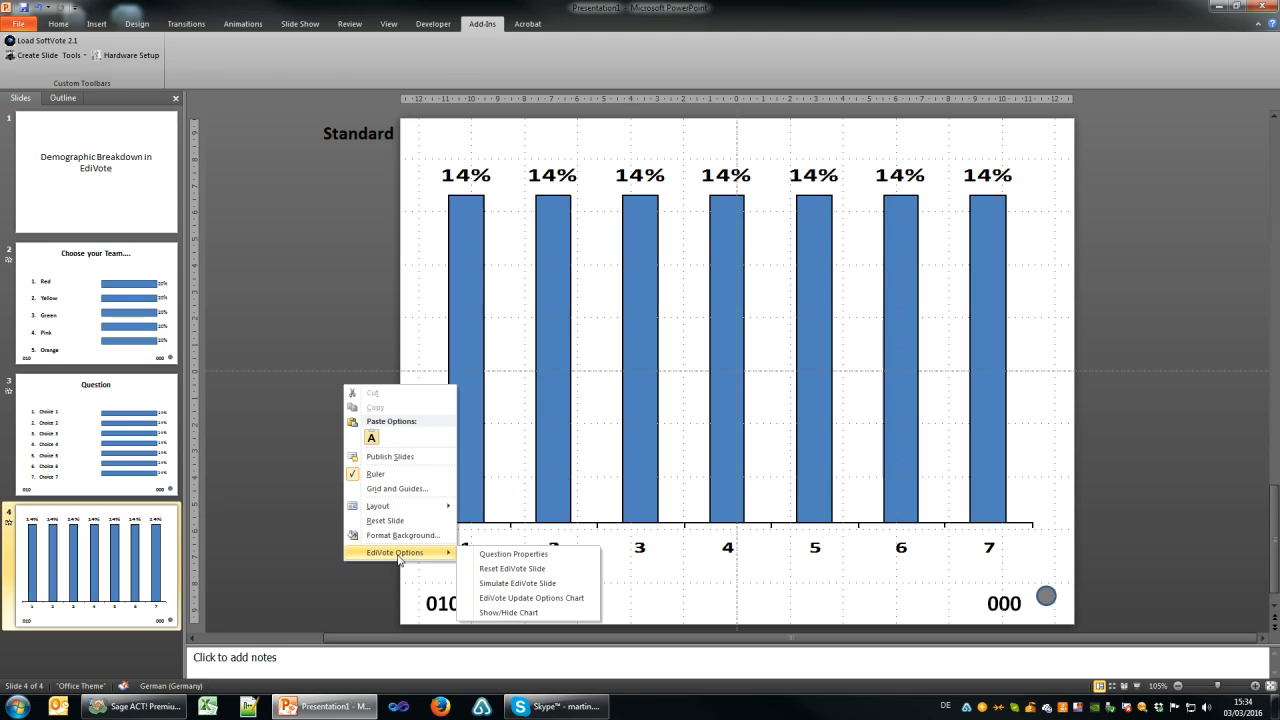
left_click(514, 555)
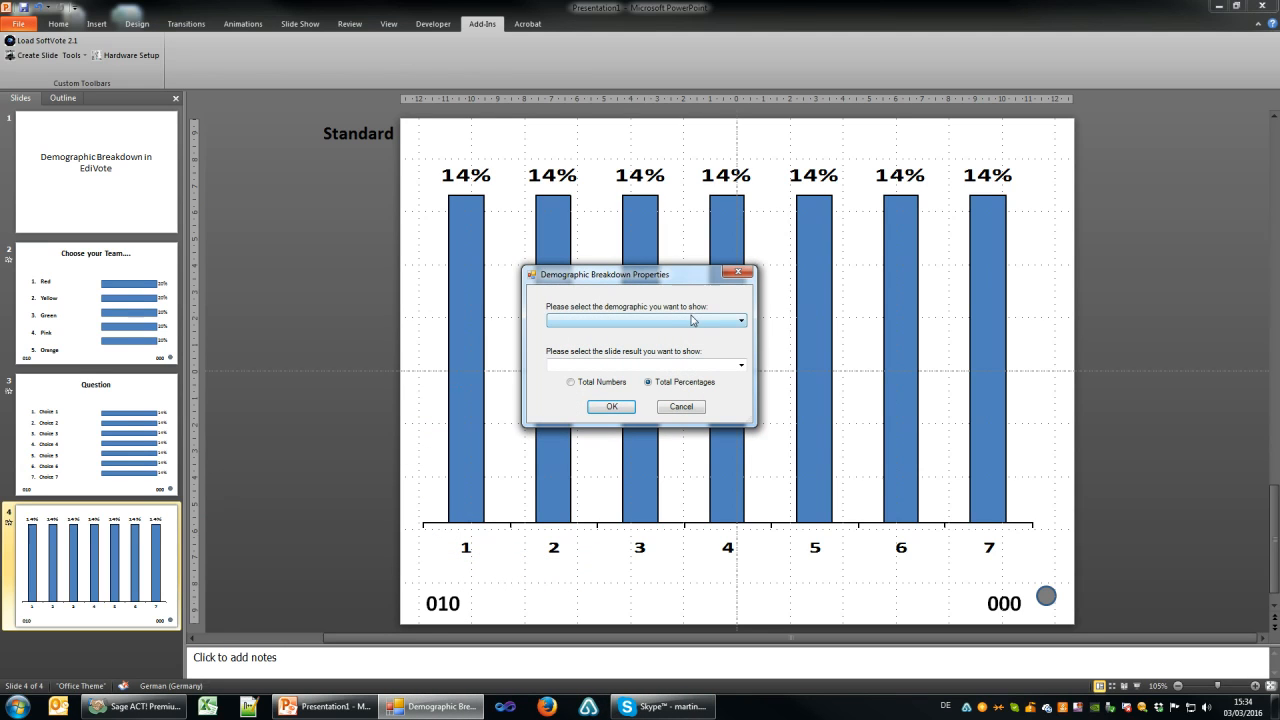
left_click(610, 321)
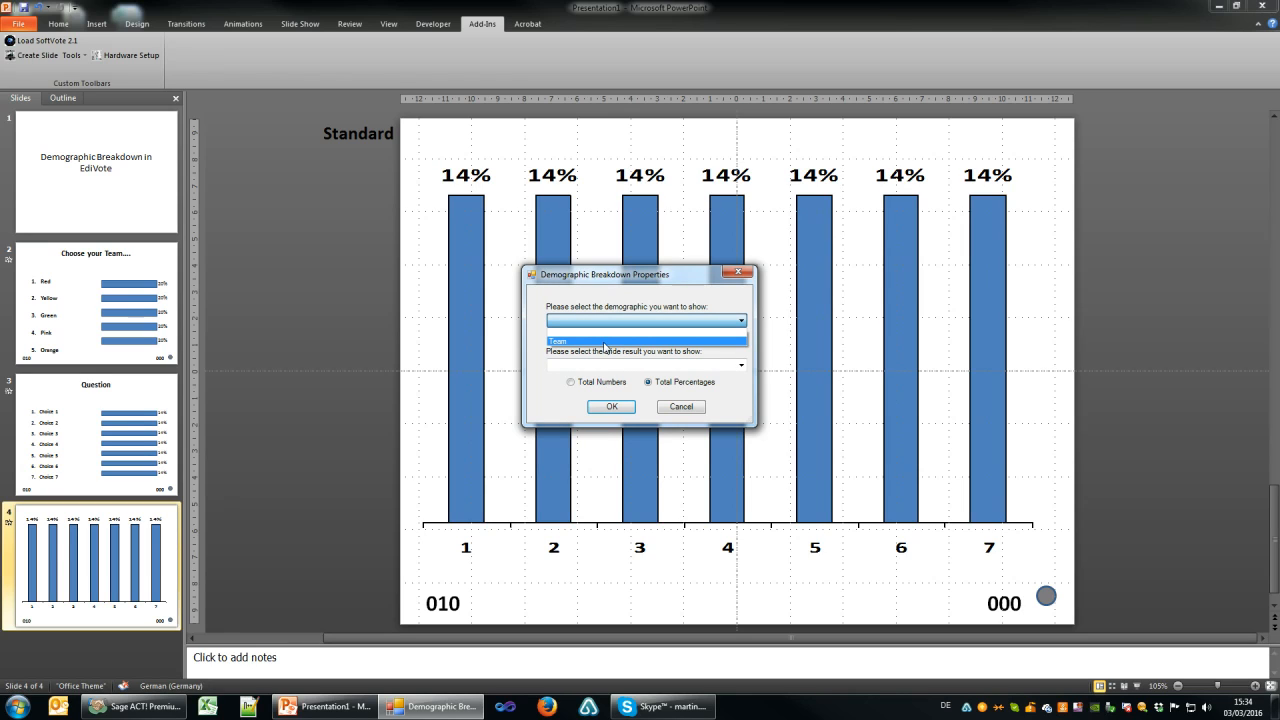
left_click(606, 342)
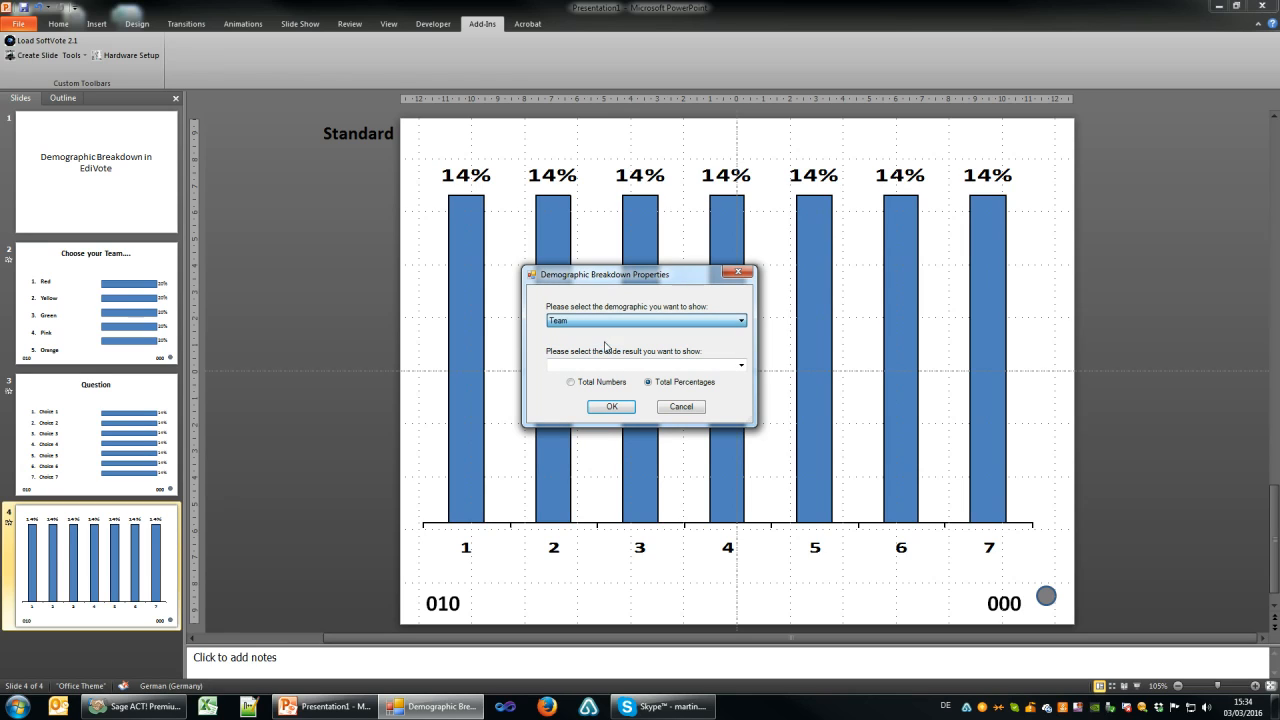
left_click(741, 366)
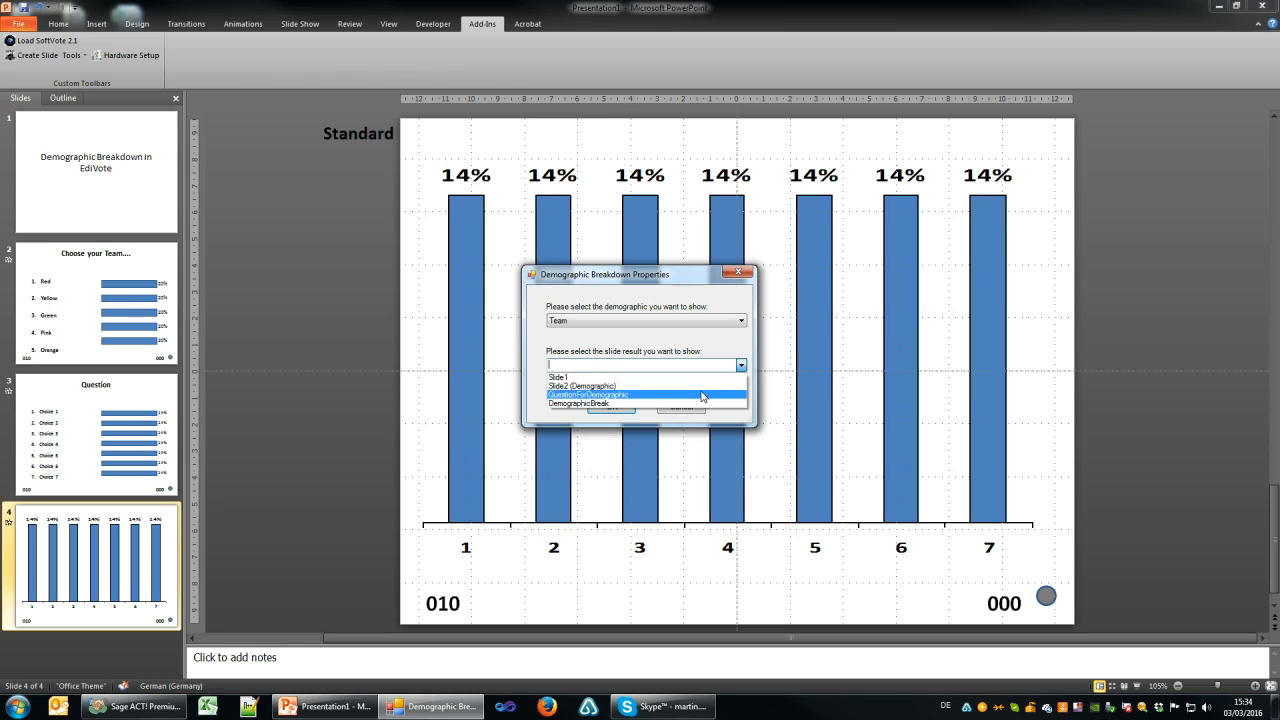
left_click(573, 395)
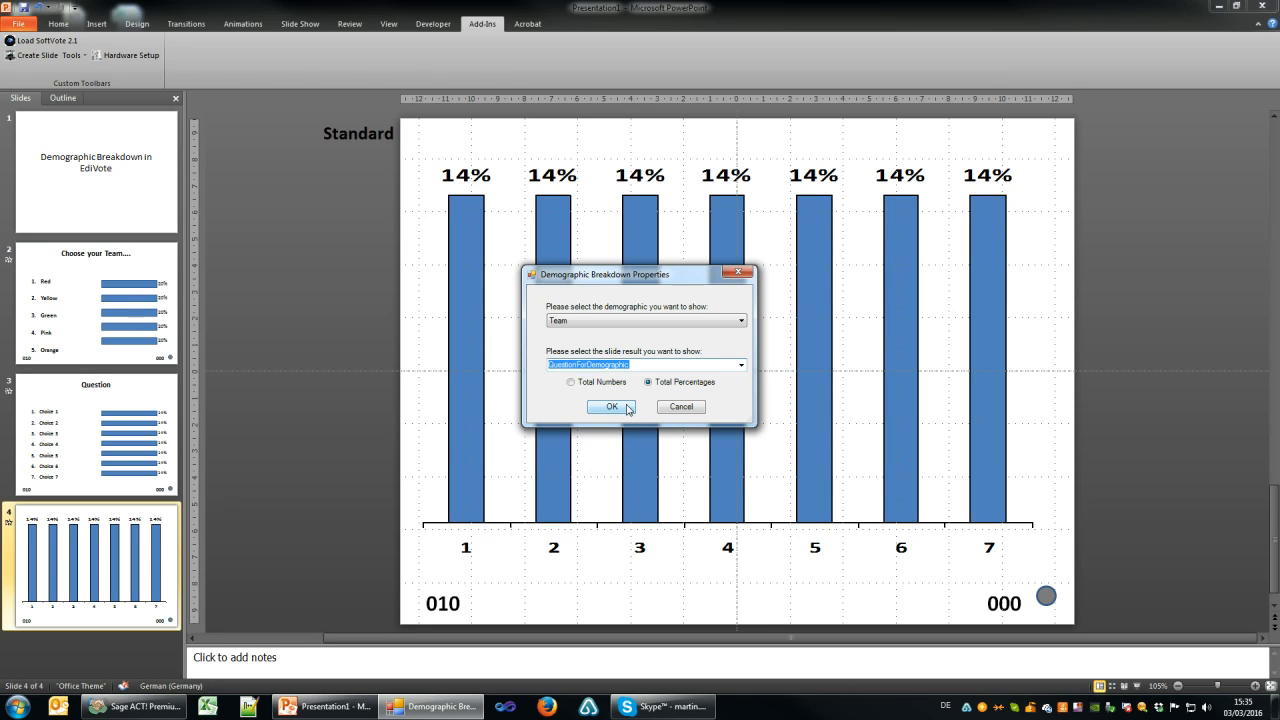
left_click(628, 408)
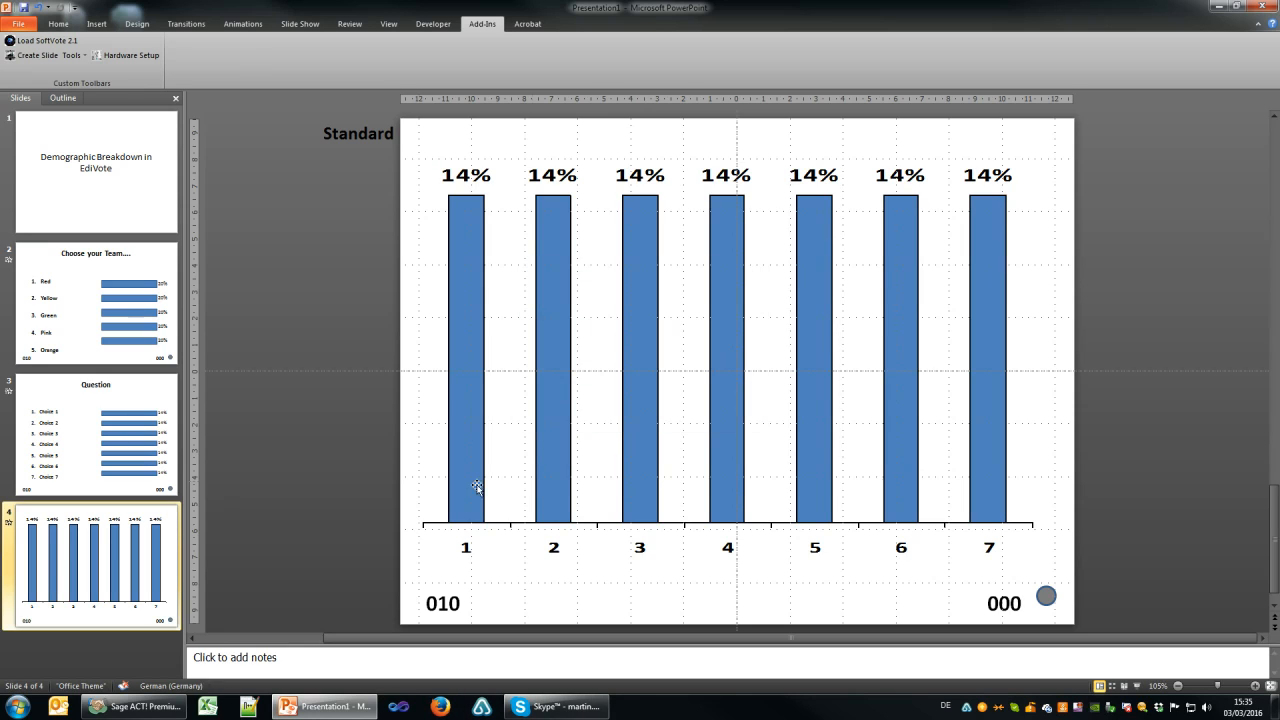
Run the slide show from the beginning through both voting slides to the demographic breakdown chart, and end the show
left_click(350, 506)
left_click(343, 553)
key("F5")
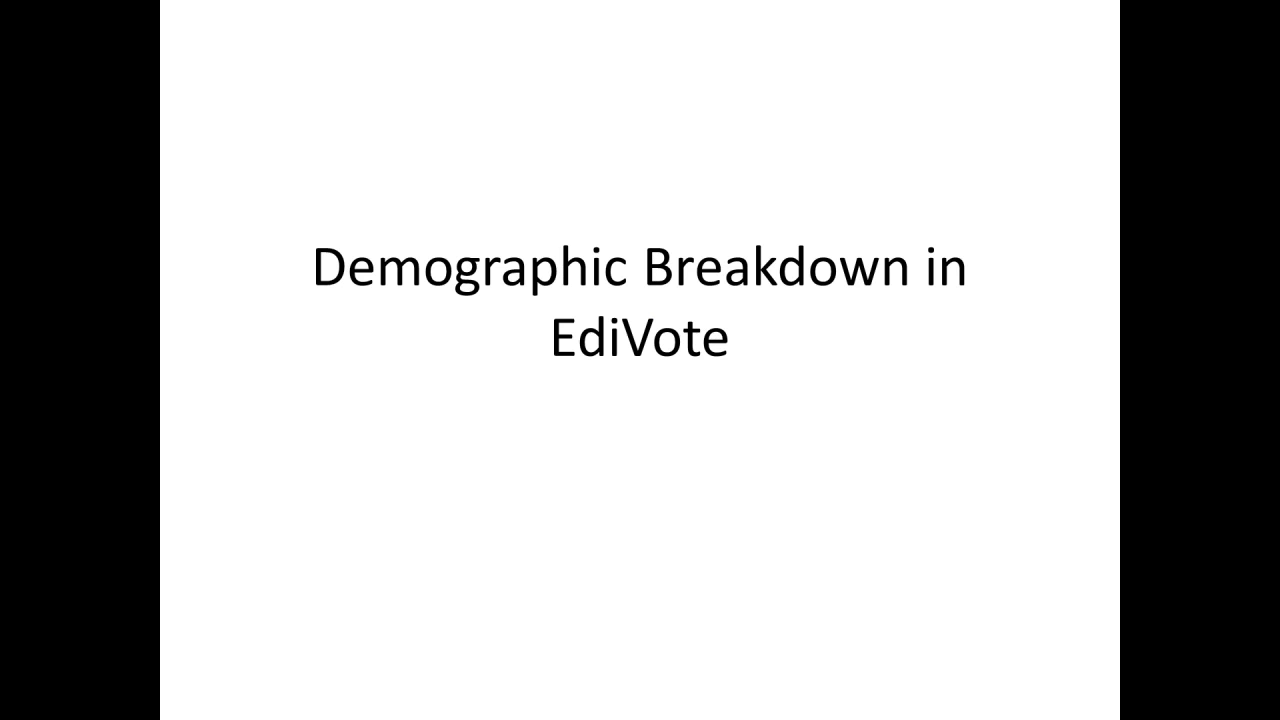
key("Right")
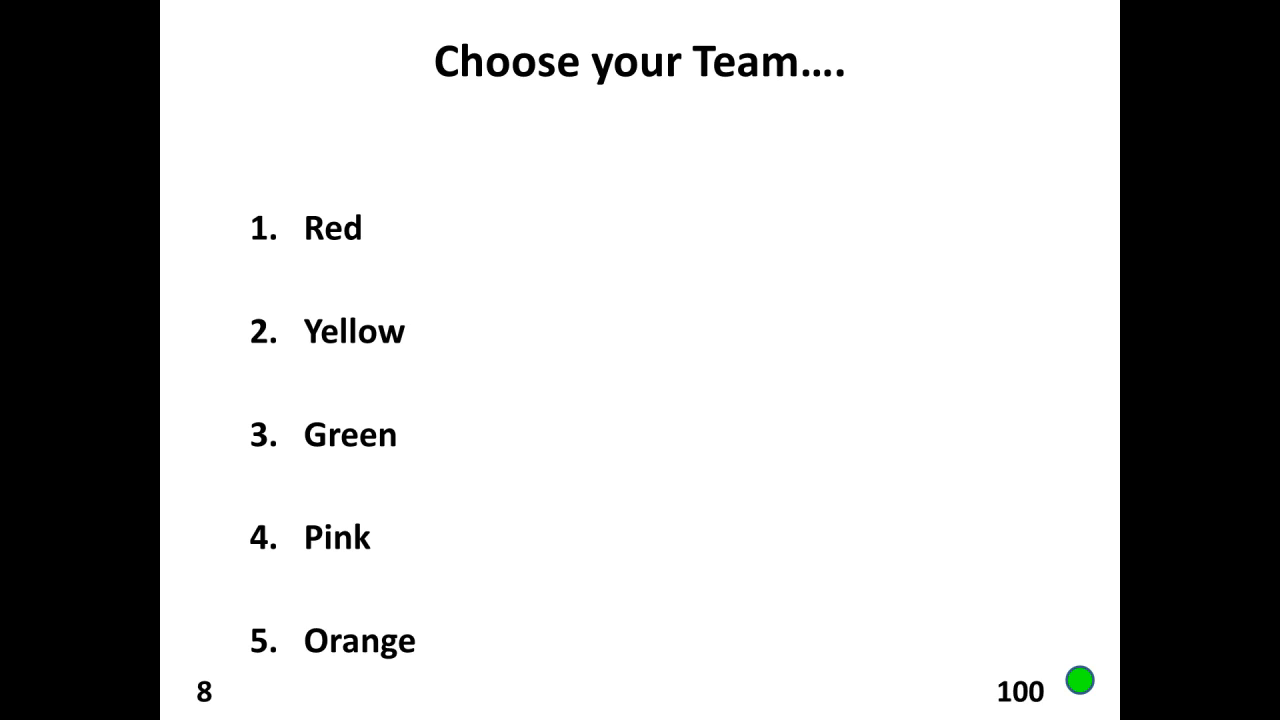
key("Right")
key("Right")
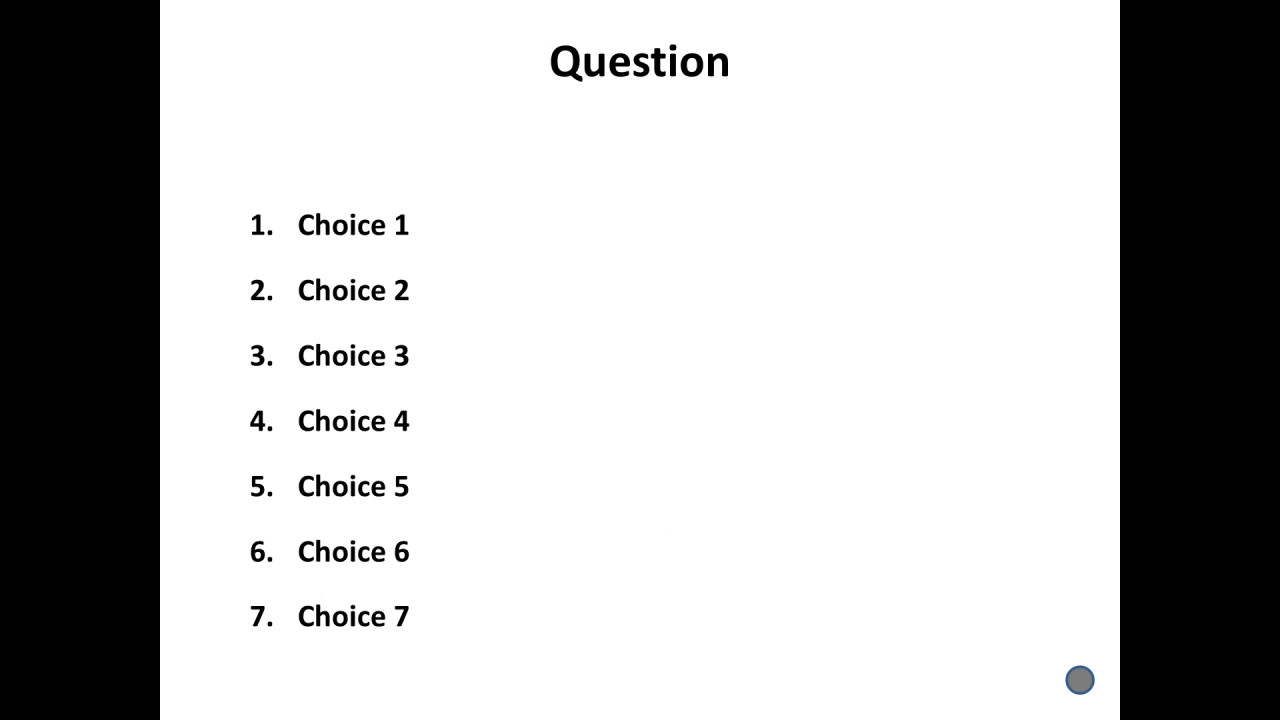
key("Right")
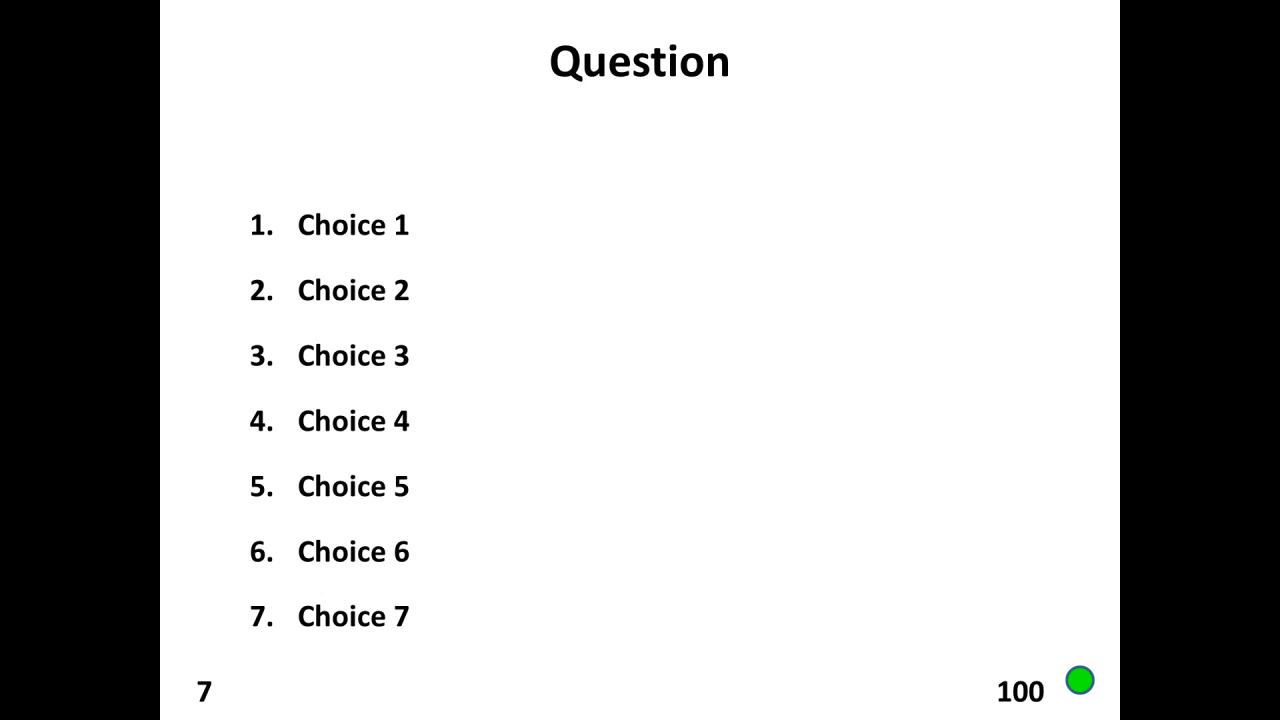
key("Right")
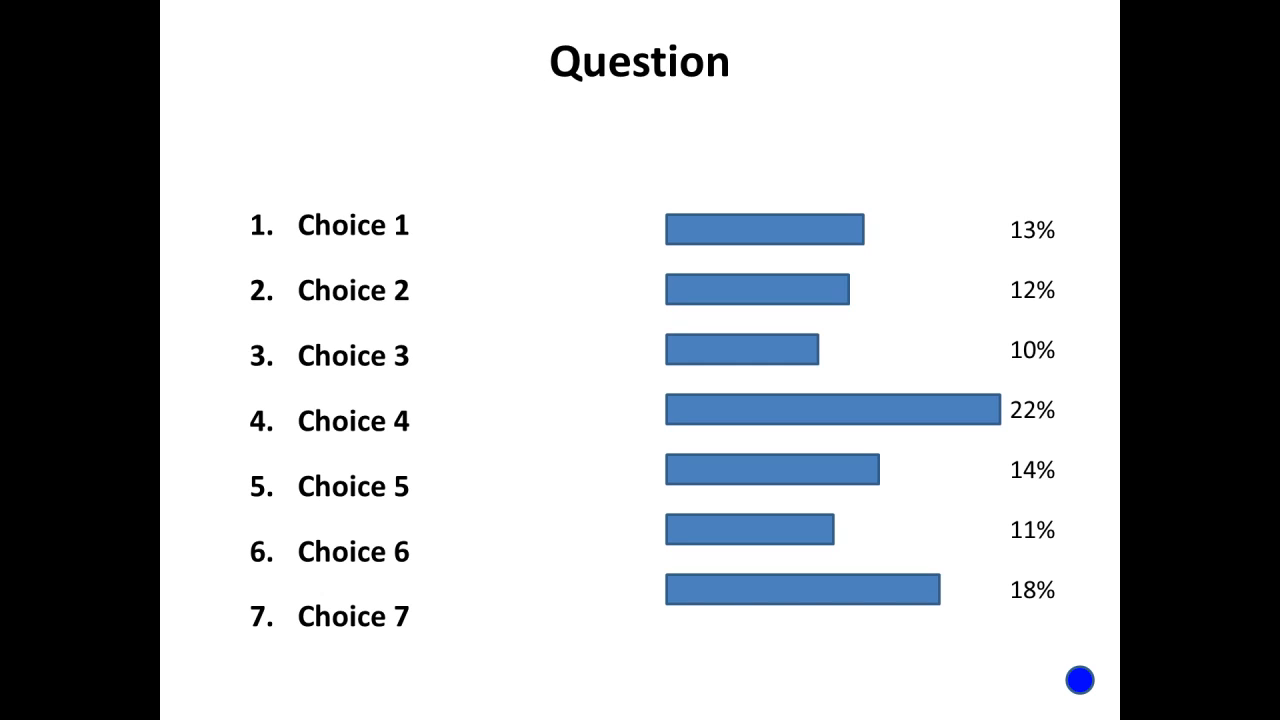
key("Right")
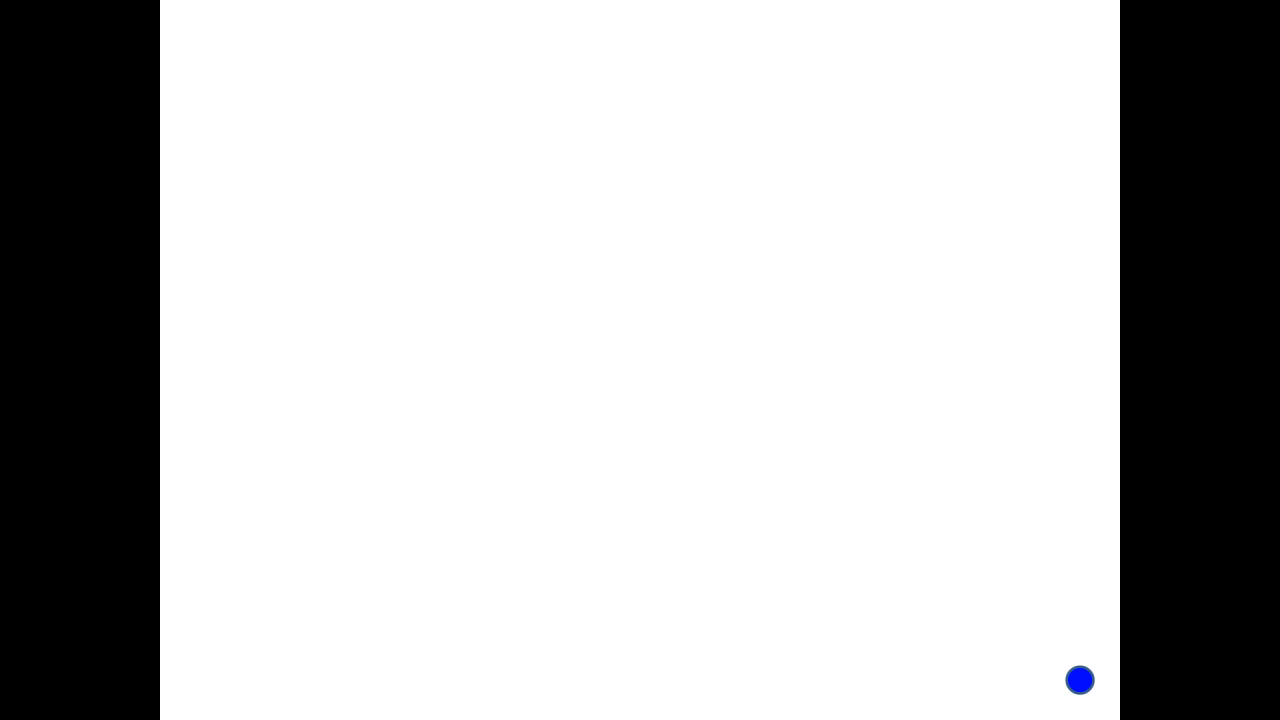
key("Right")
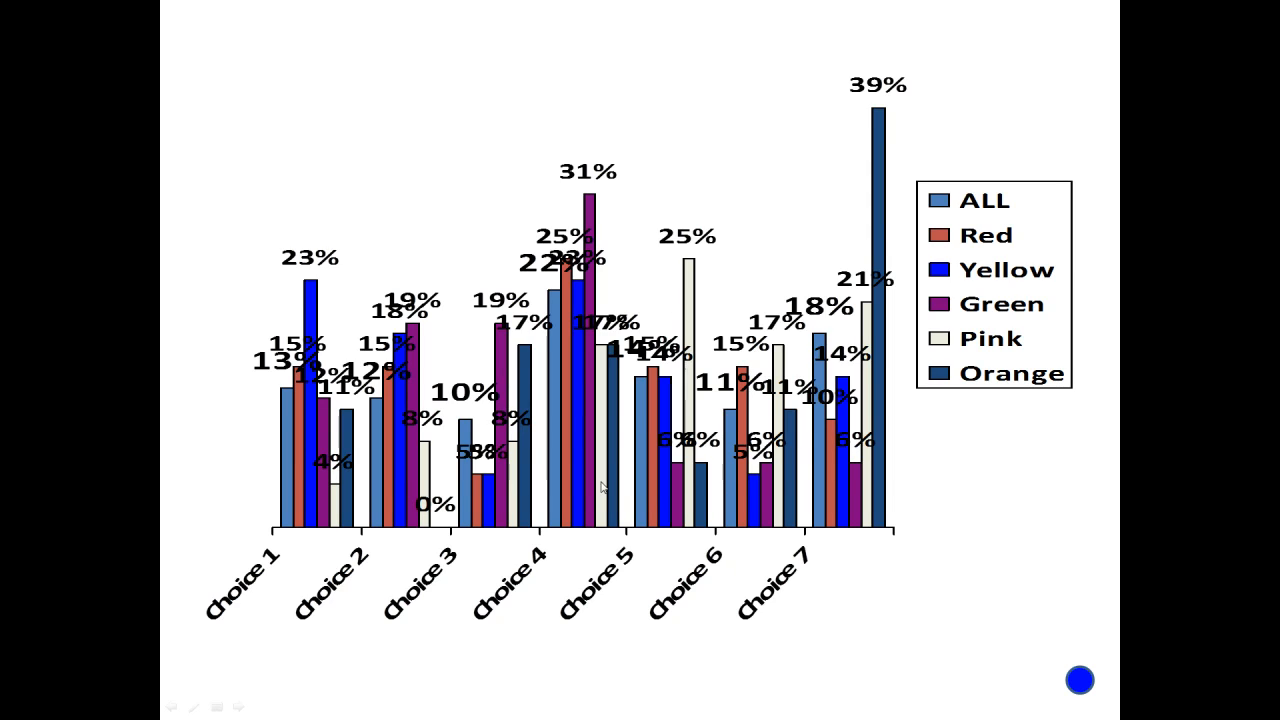
key("Escape")
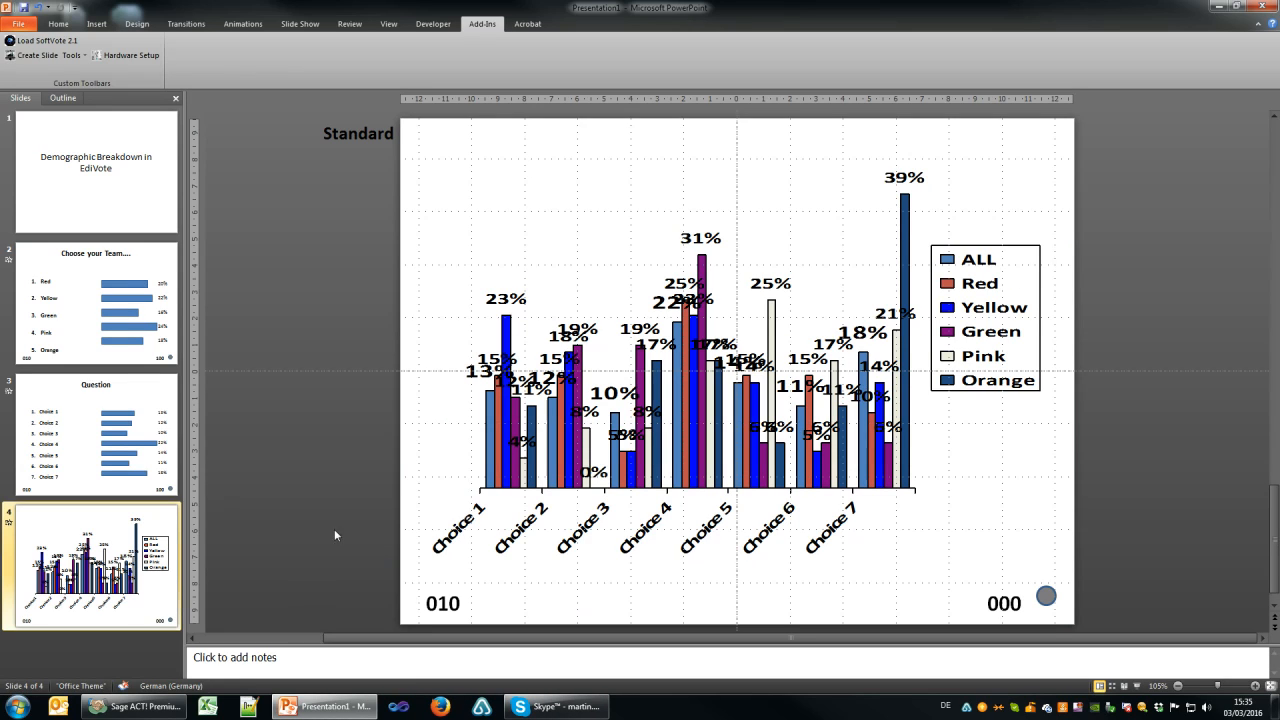
Shorten the seven answer choices on the Question slide 3 to A1, A2, A3, A4, A5, A6 and A7
left_click(450, 536)
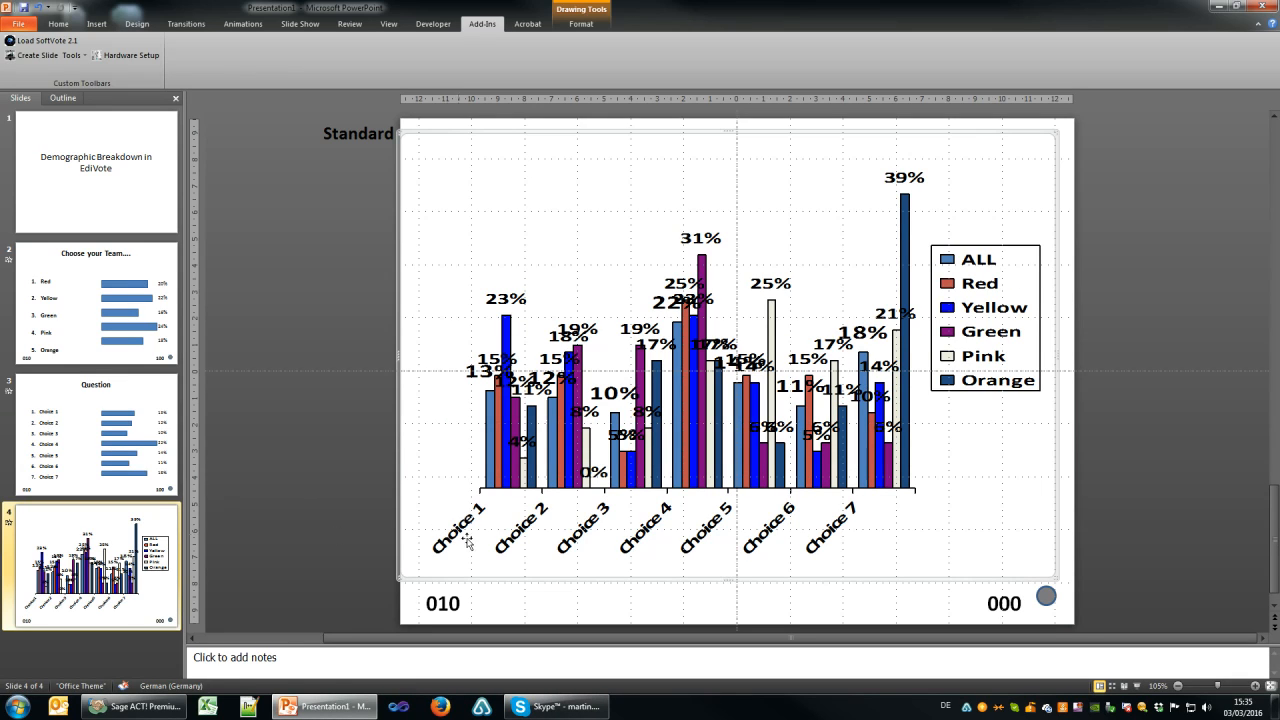
key("Page_Up")
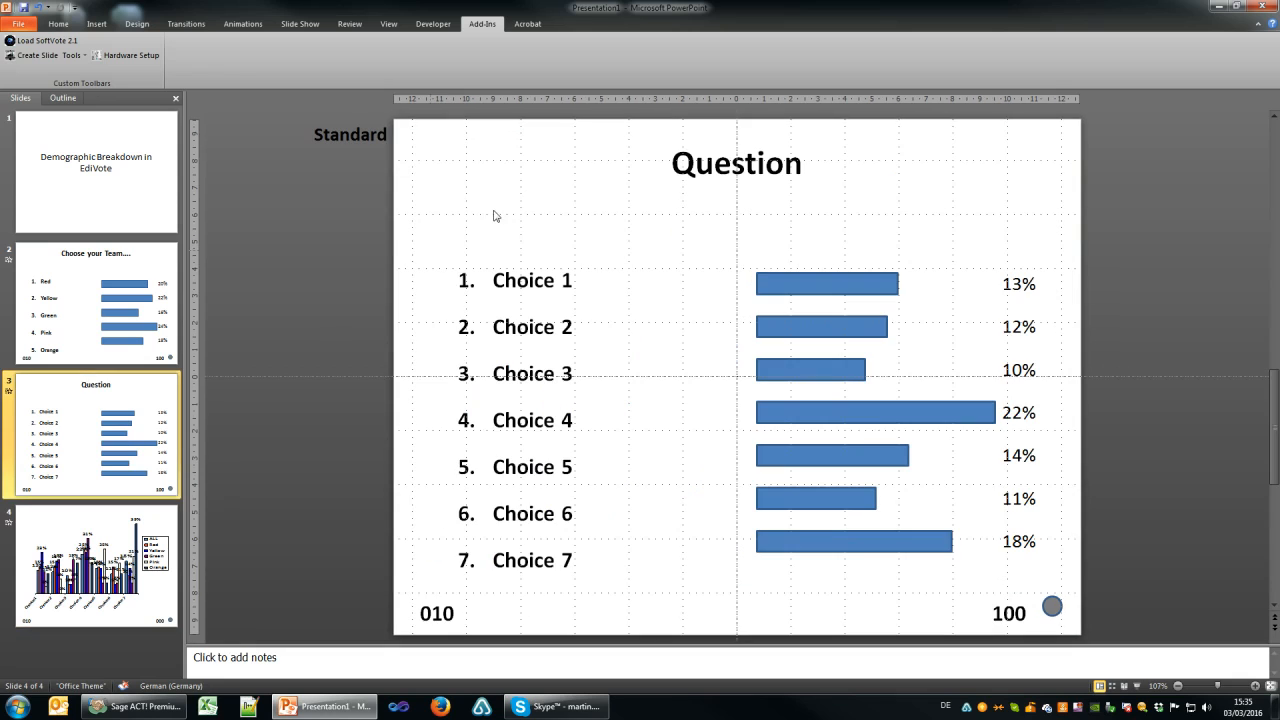
double_click(540, 285)
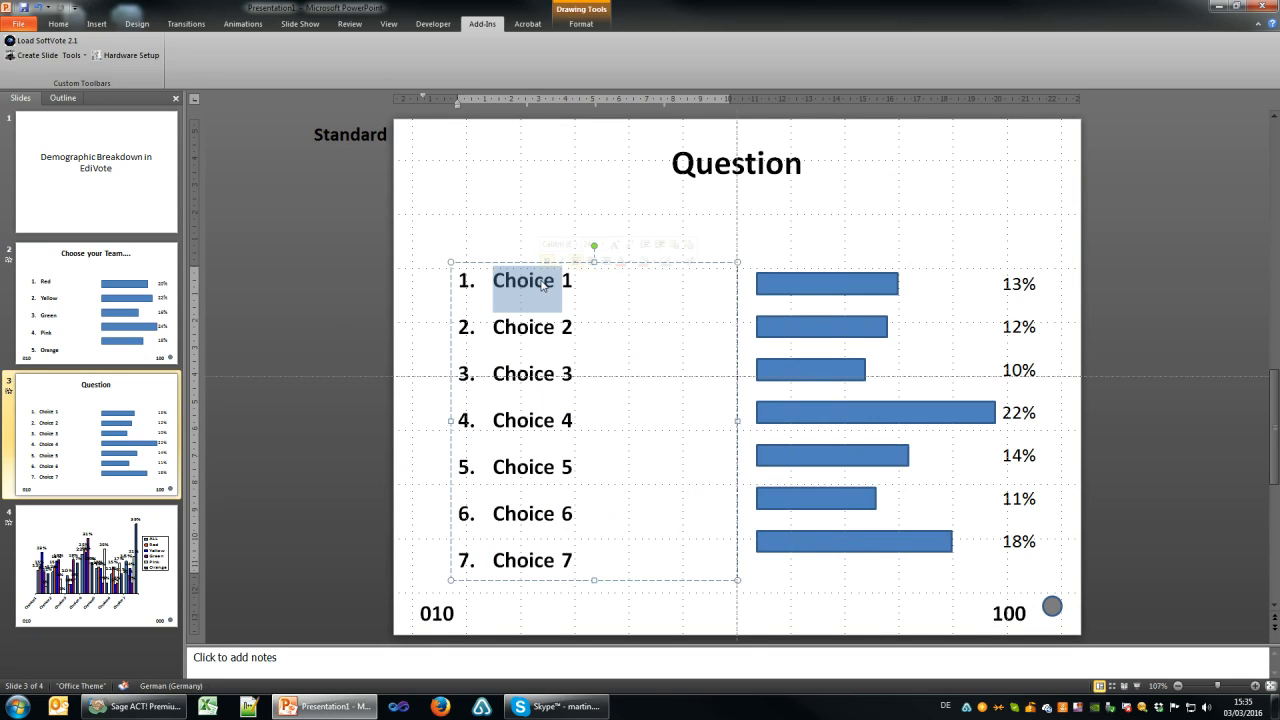
type("A1")
double_click(530, 327)
type("A")
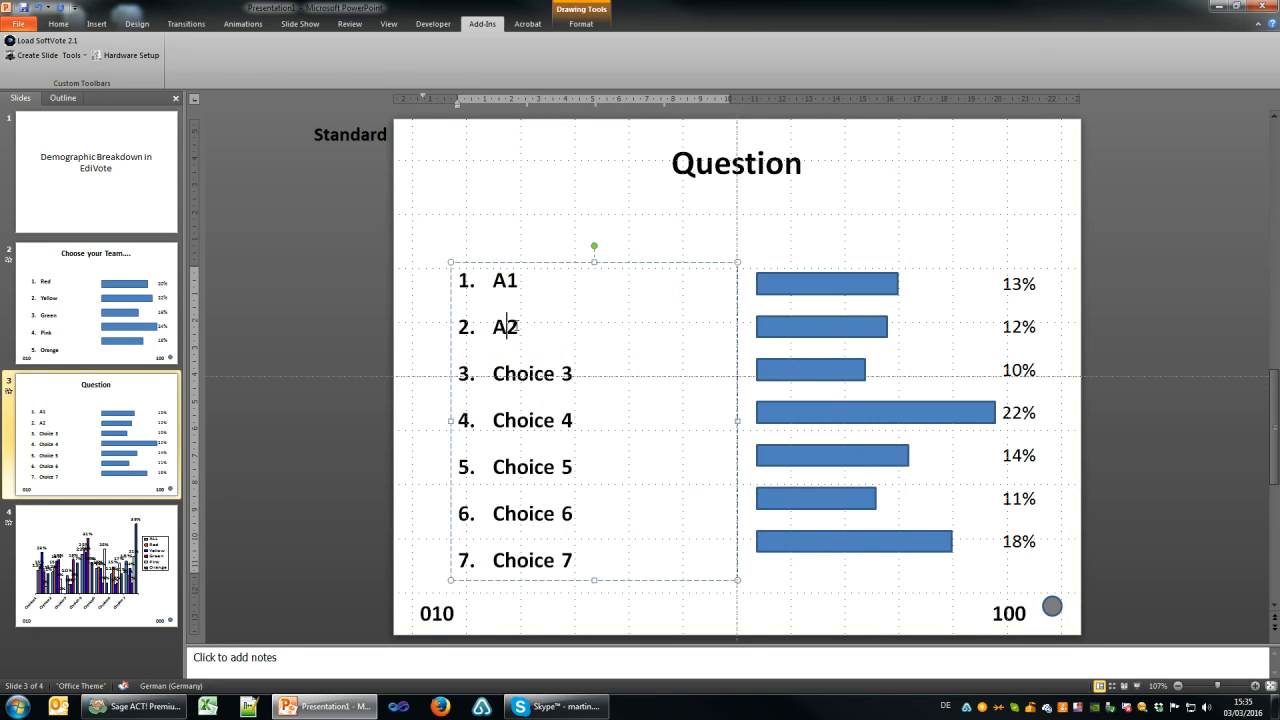
double_click(518, 372)
type("A")
double_click(505, 419)
type("A")
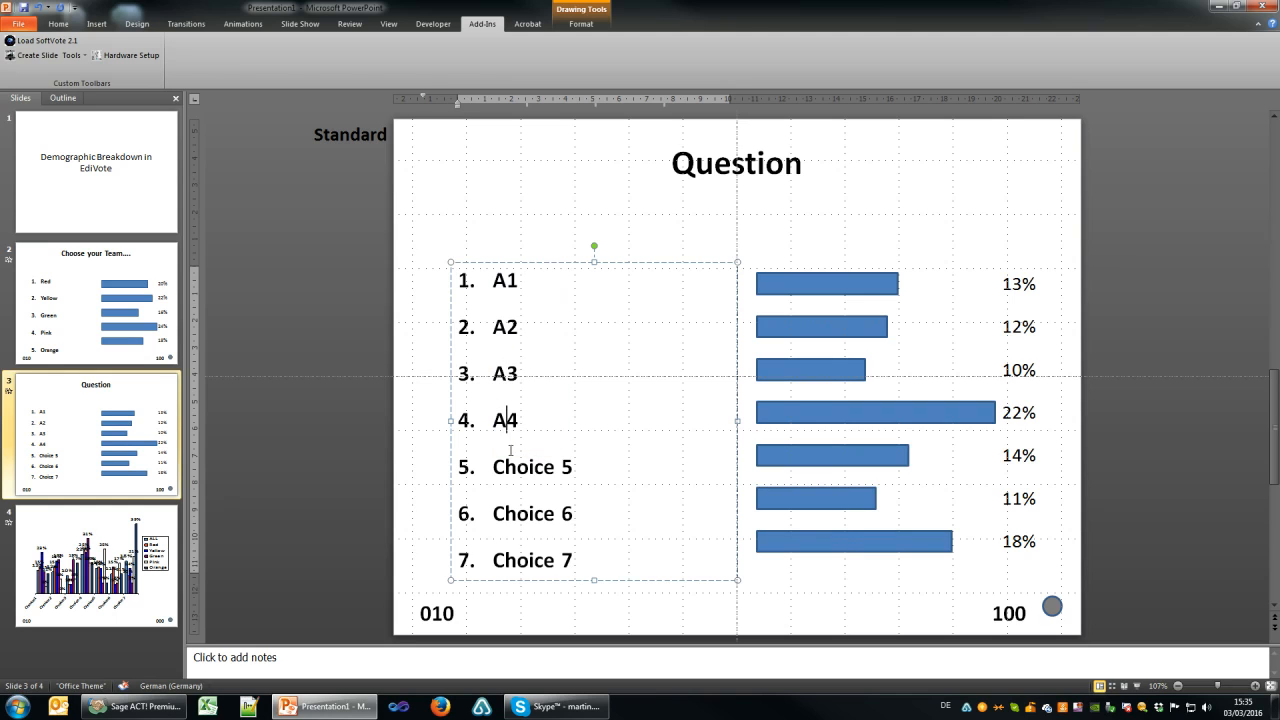
double_click(510, 466)
type("A5")
double_click(508, 513)
type("A")
double_click(517, 560)
type("A")
left_click(484, 603)
Open slide 4's chart for editing in its existing format and set the ALL data labels to size 9, rotated 90 degrees
key("Page_Down")
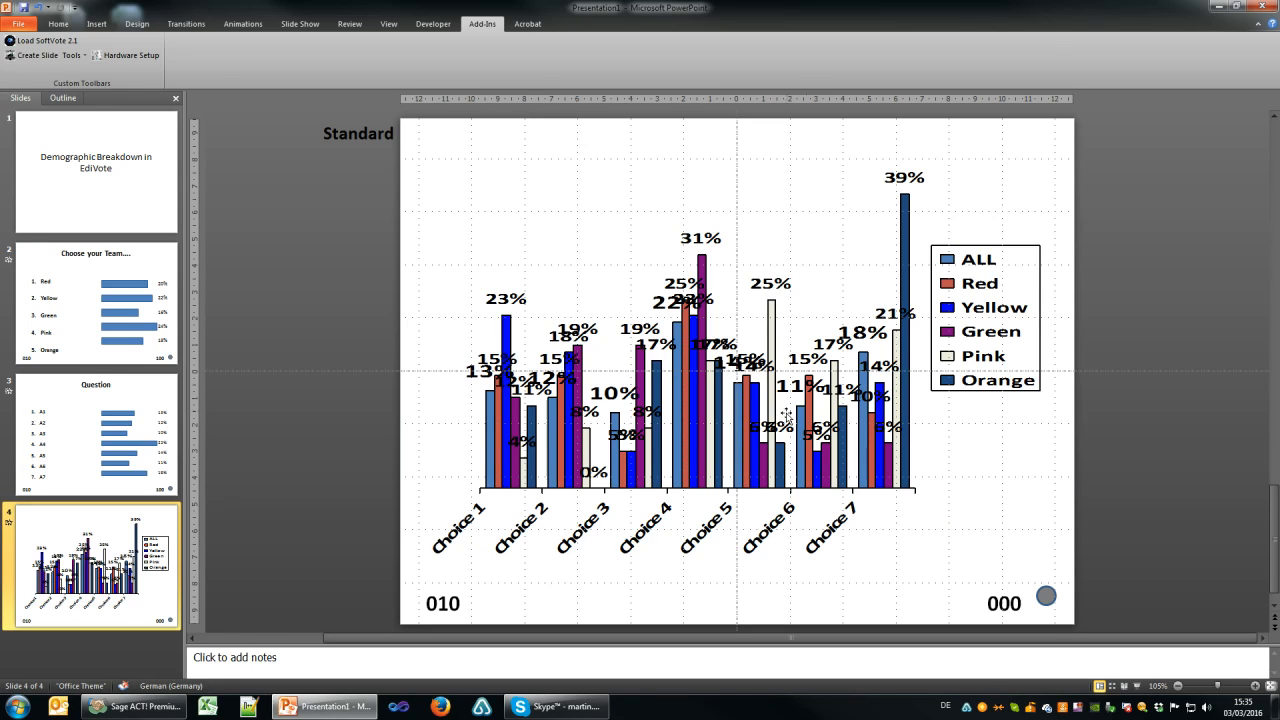
double_click(891, 383)
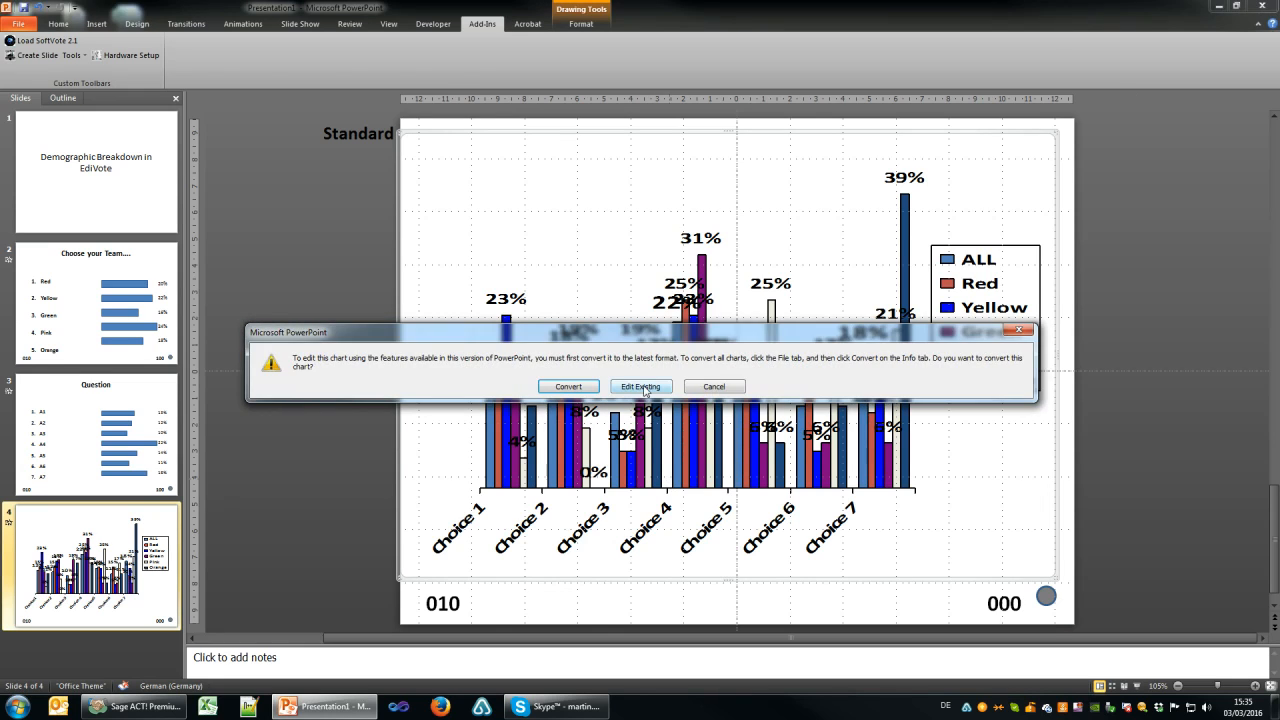
left_click(640, 383)
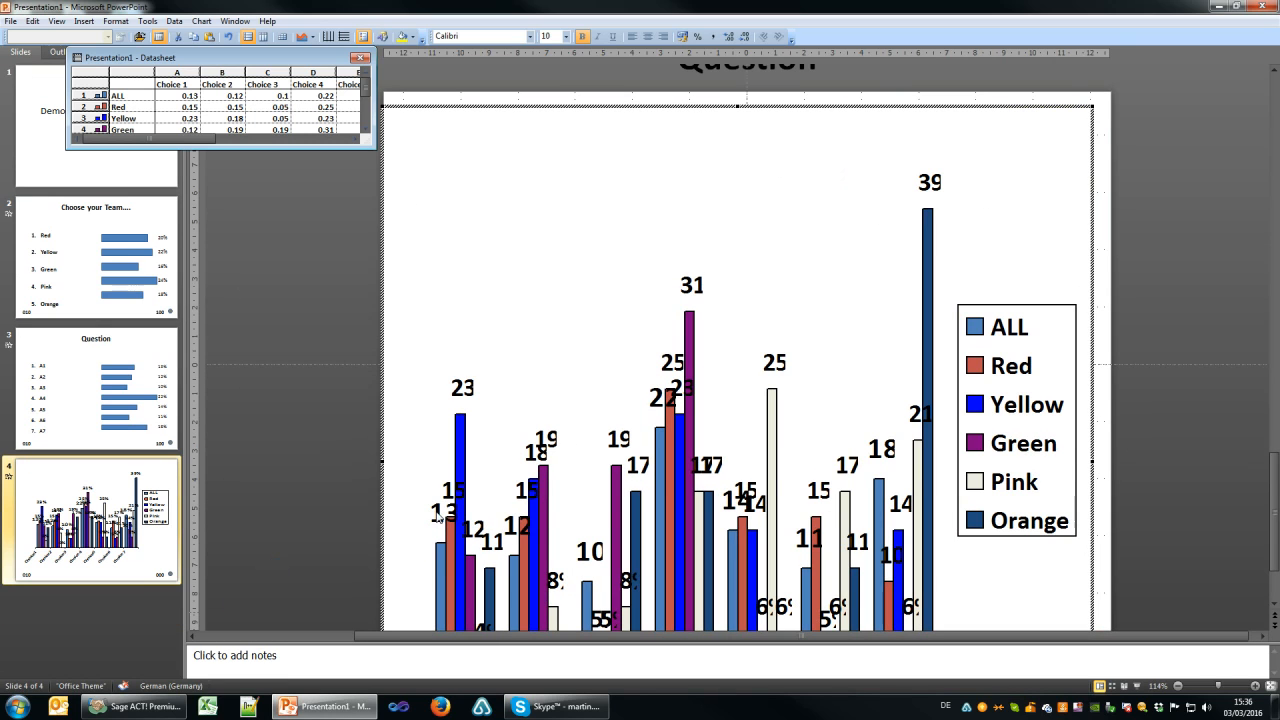
left_click(446, 519)
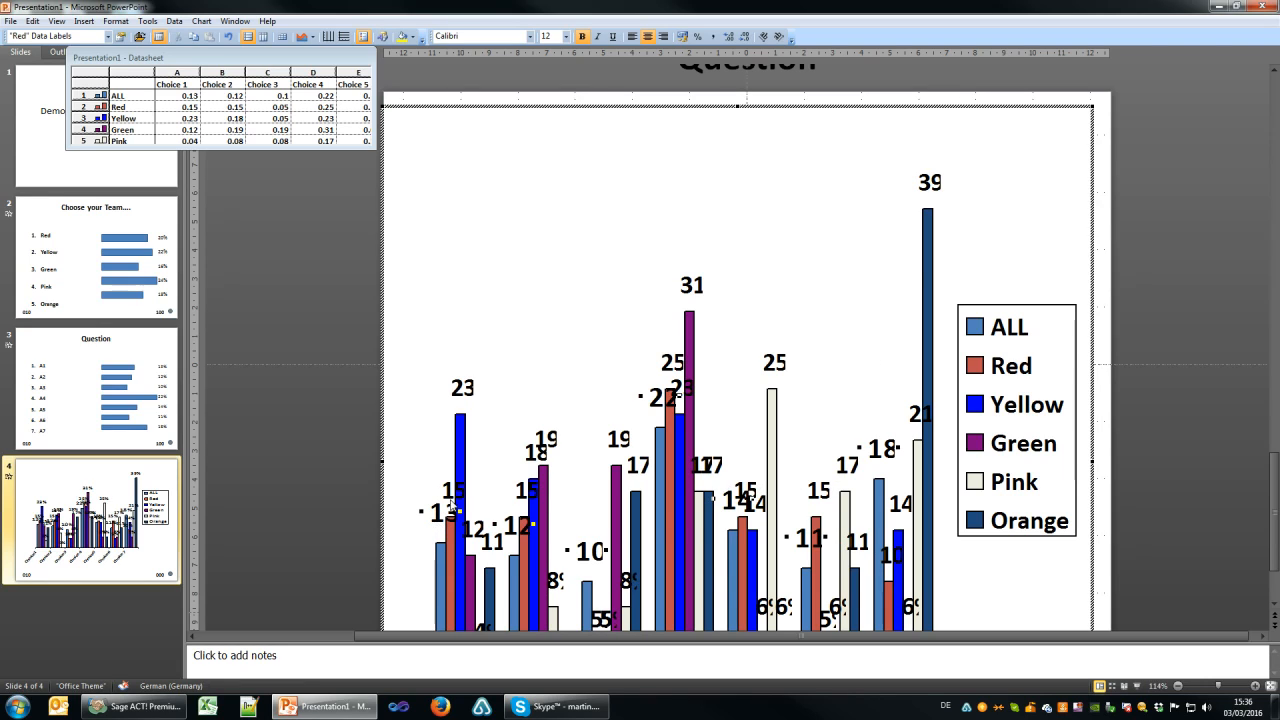
right_click(442, 516)
left_click(490, 520)
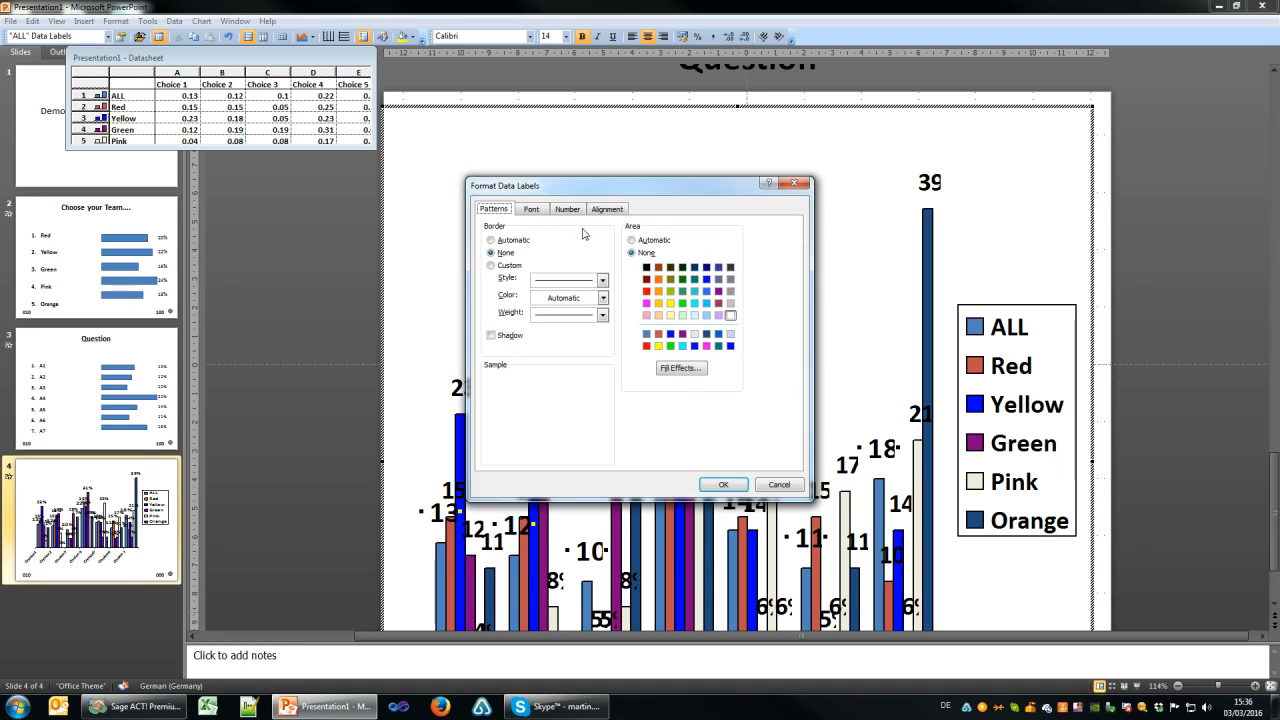
left_click(531, 210)
left_click(746, 268)
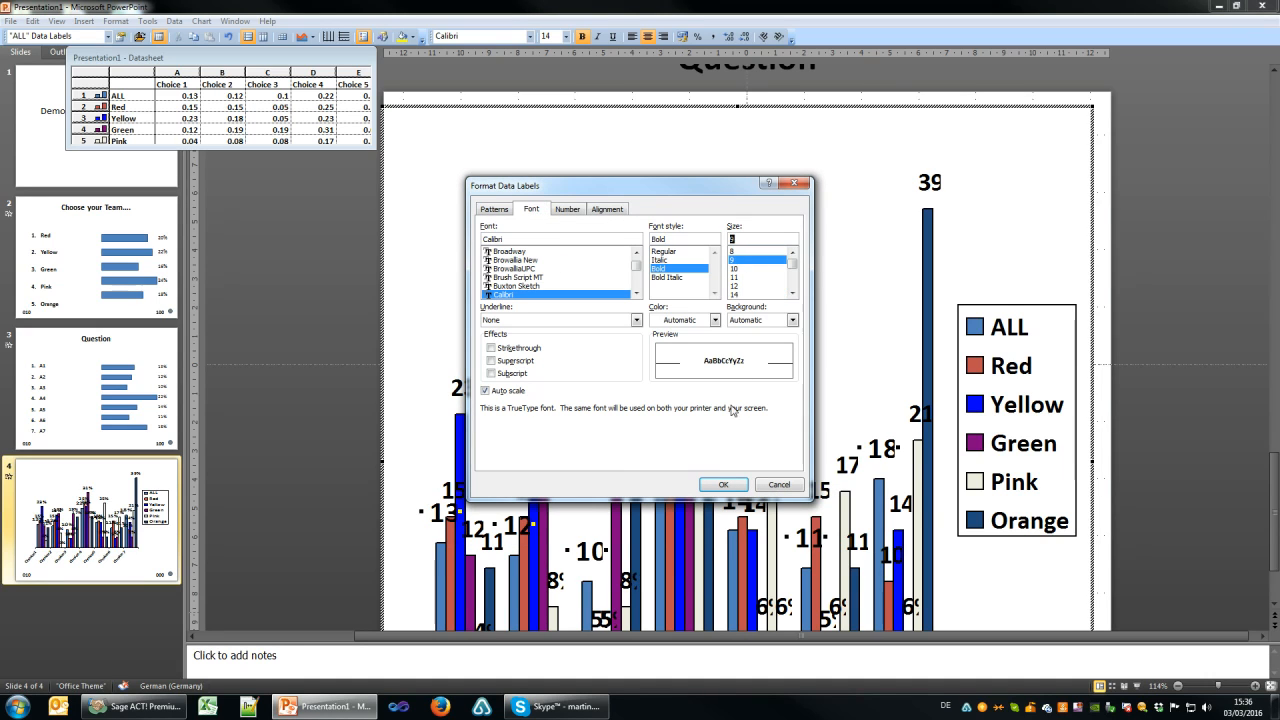
left_click(607, 209)
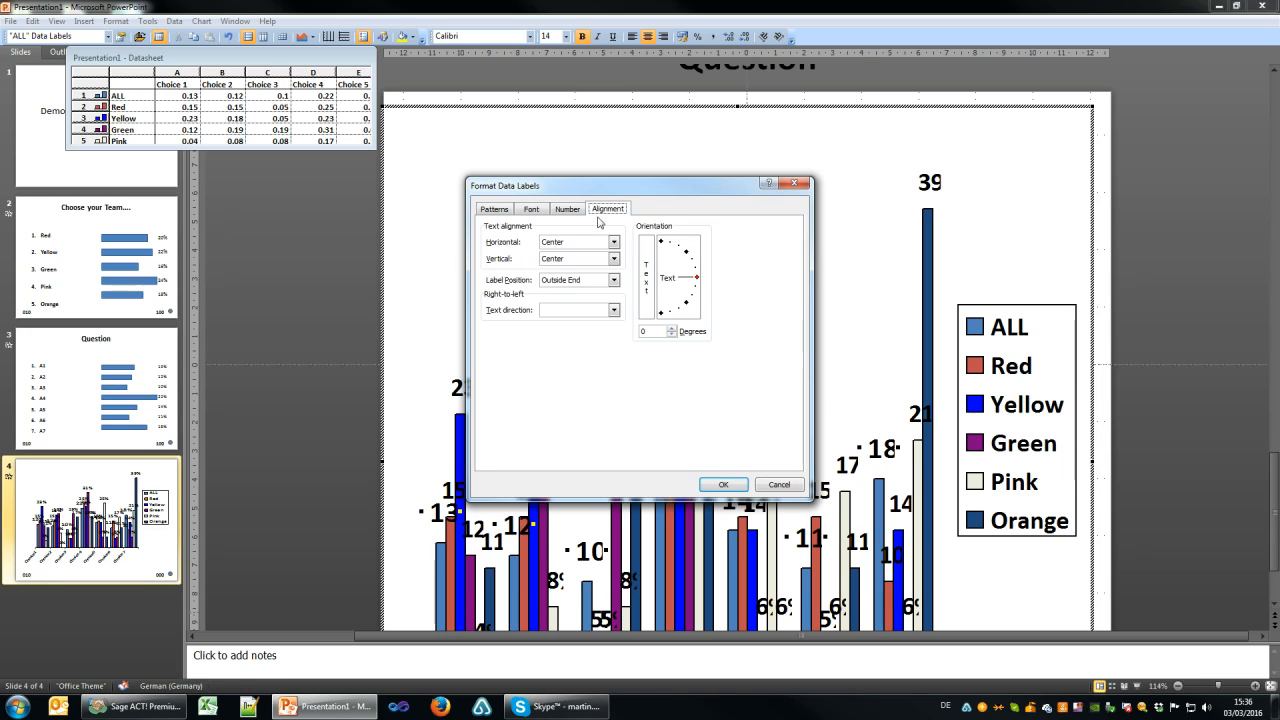
left_click(660, 243)
left_click(723, 484)
Rotate the chart's Red data labels to 90 degrees and set their font size to 9
left_click(459, 492)
right_click(469, 493)
left_click(505, 497)
left_click(662, 243)
left_click(508, 211)
left_click(533, 211)
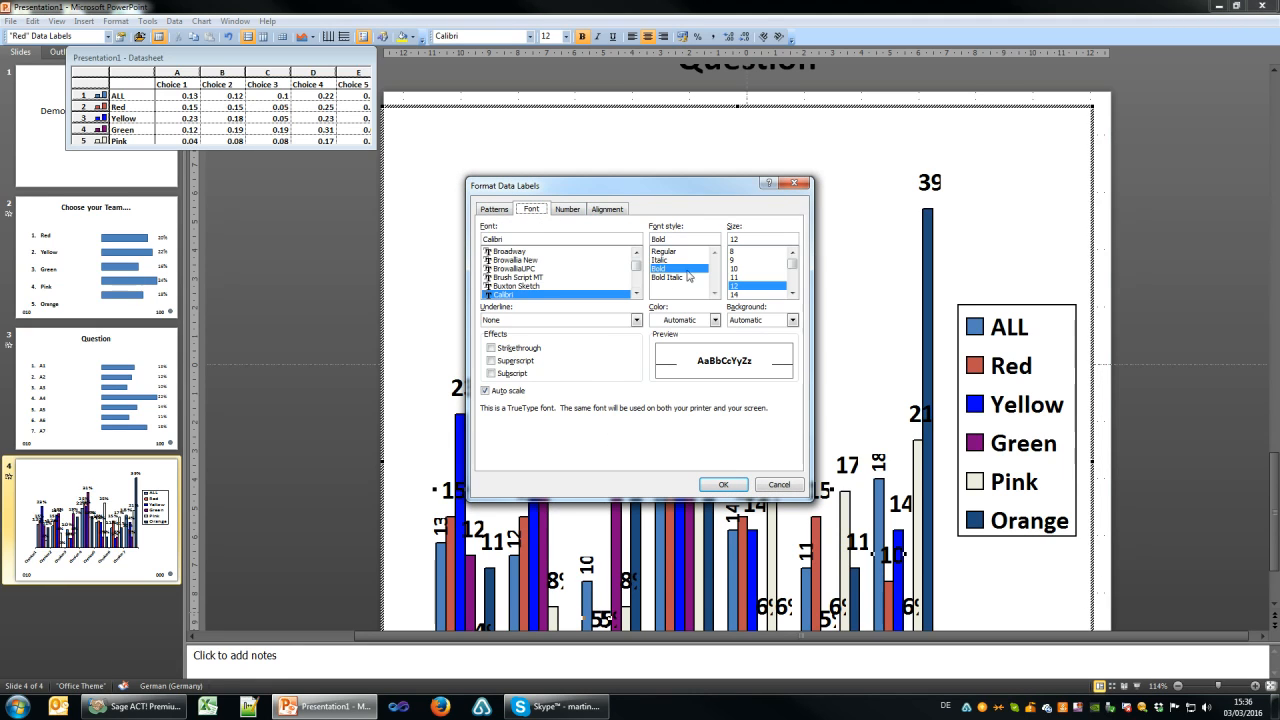
left_click(741, 259)
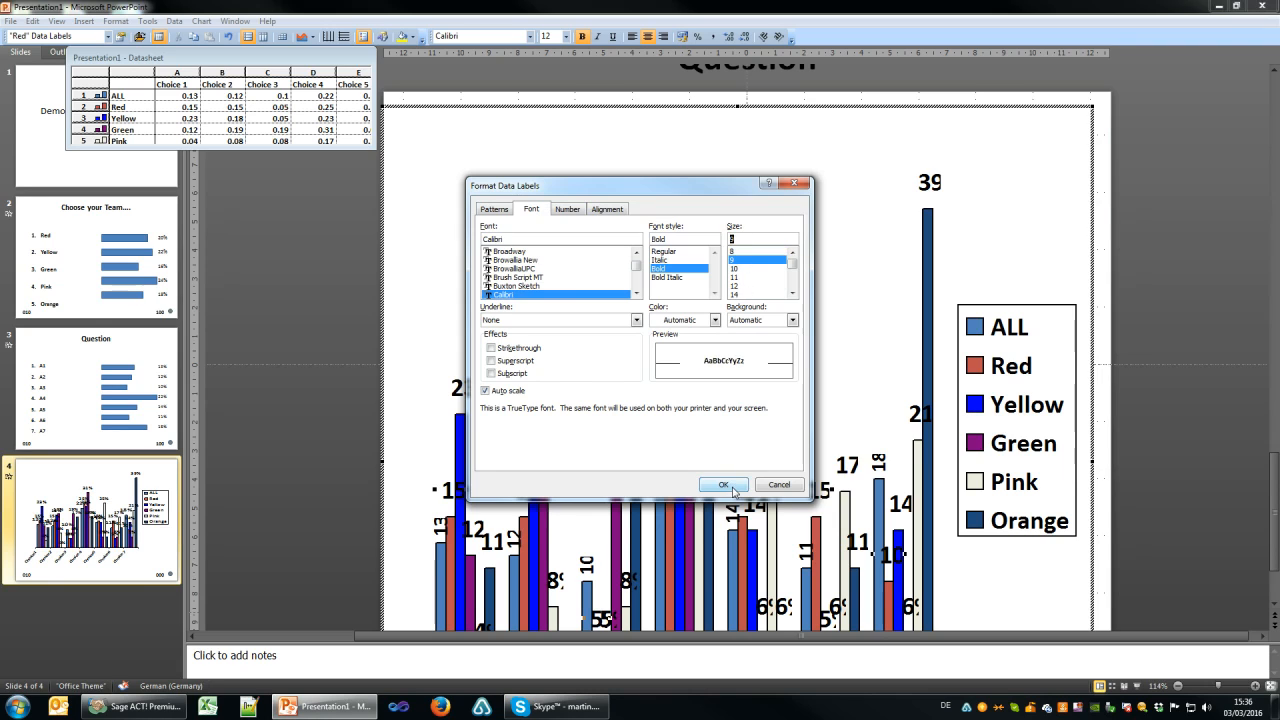
left_click(723, 484)
Set the Yellow data labels to font size 9 and rotate them to 90 degrees
left_click(466, 400)
right_click(469, 401)
left_click(525, 406)
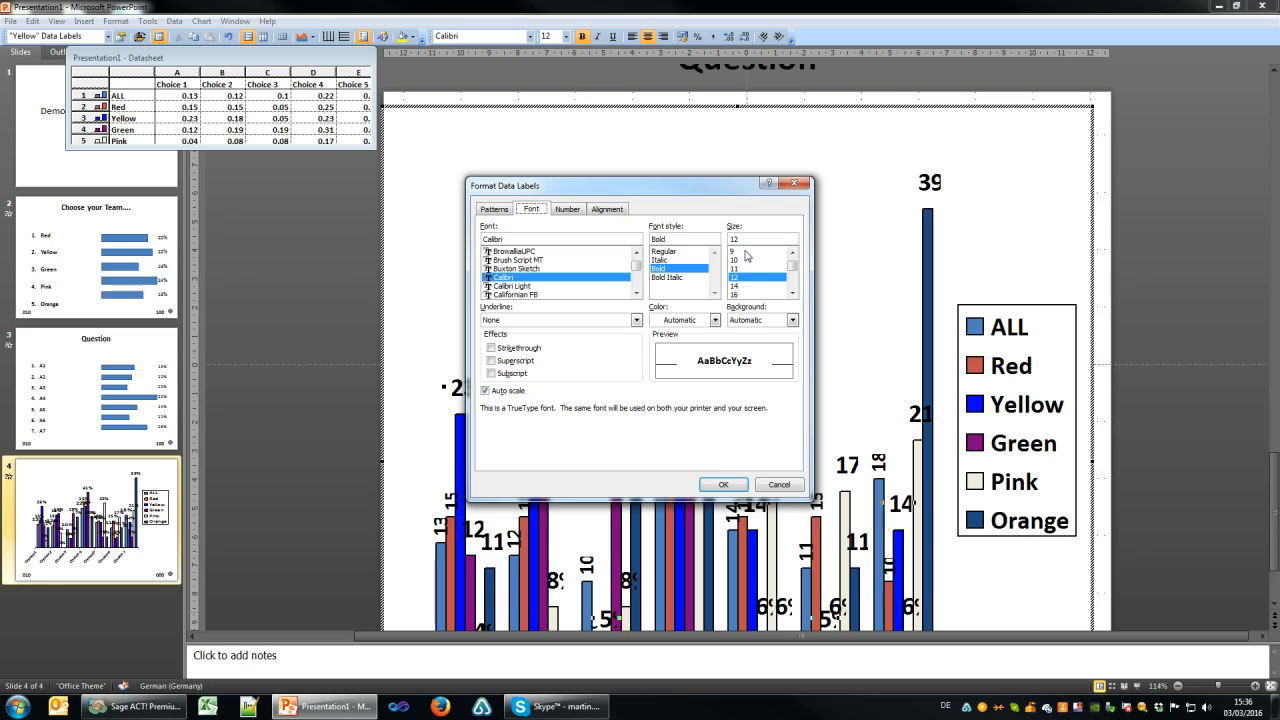
left_click(611, 211)
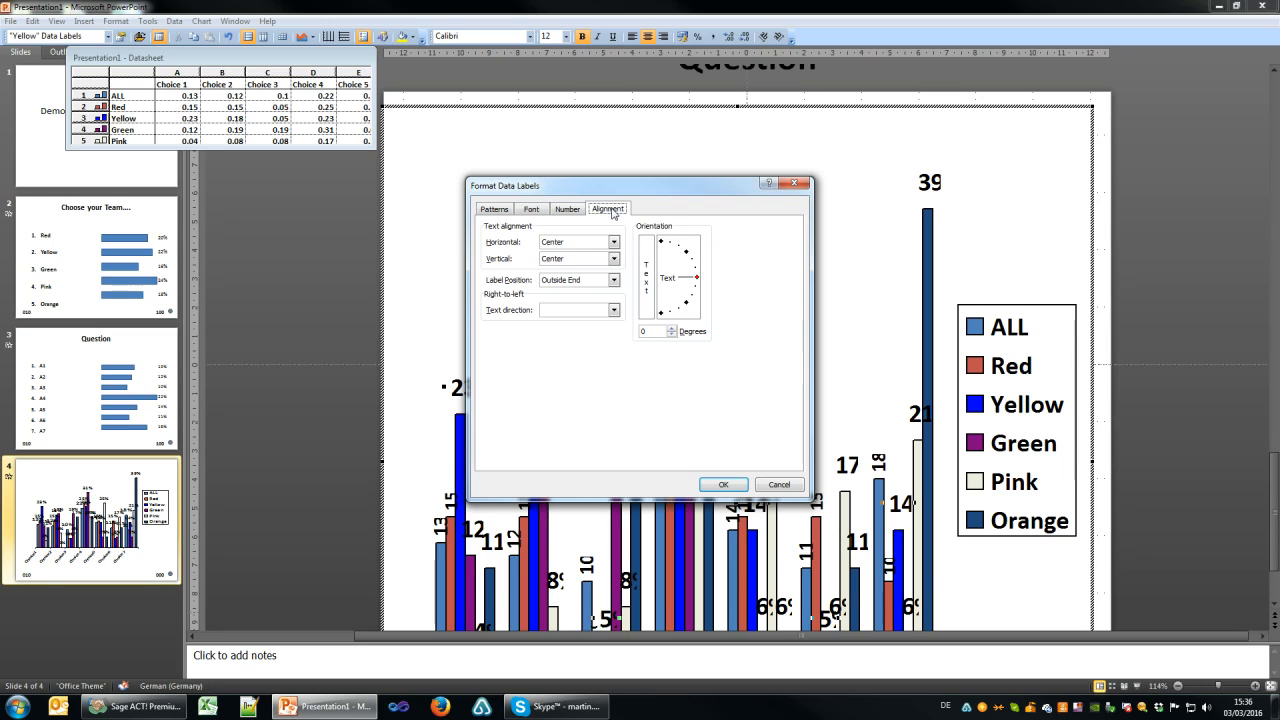
left_click(660, 241)
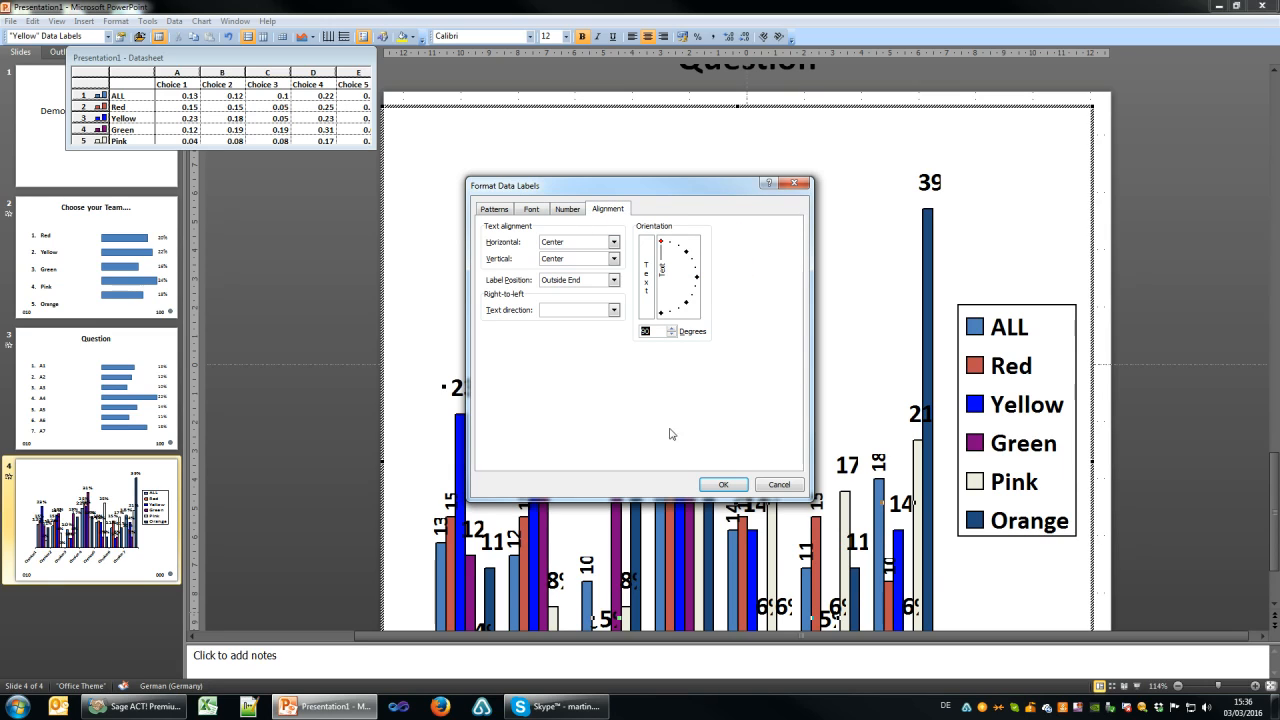
left_click(722, 484)
Format the Green data labels with a 90-degree text orientation and font size 9
left_click(478, 531)
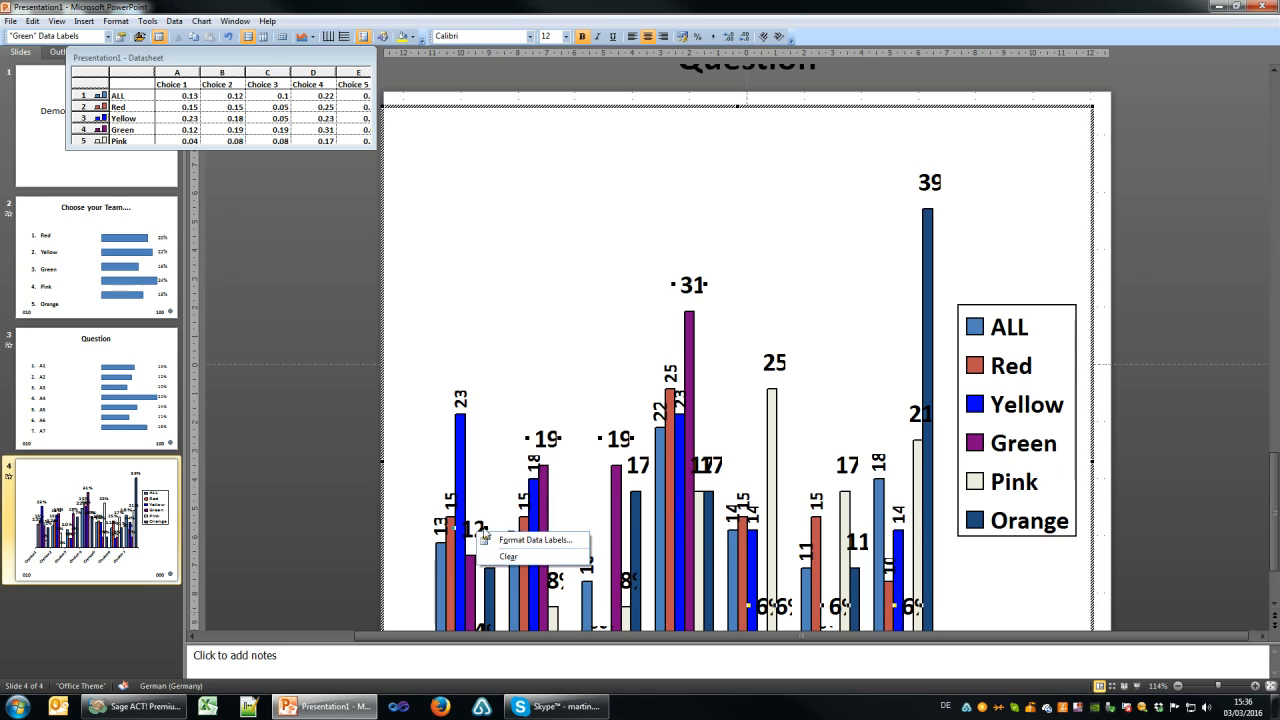
double_click(478, 531)
left_click(508, 209)
left_click(531, 209)
left_click(749, 260)
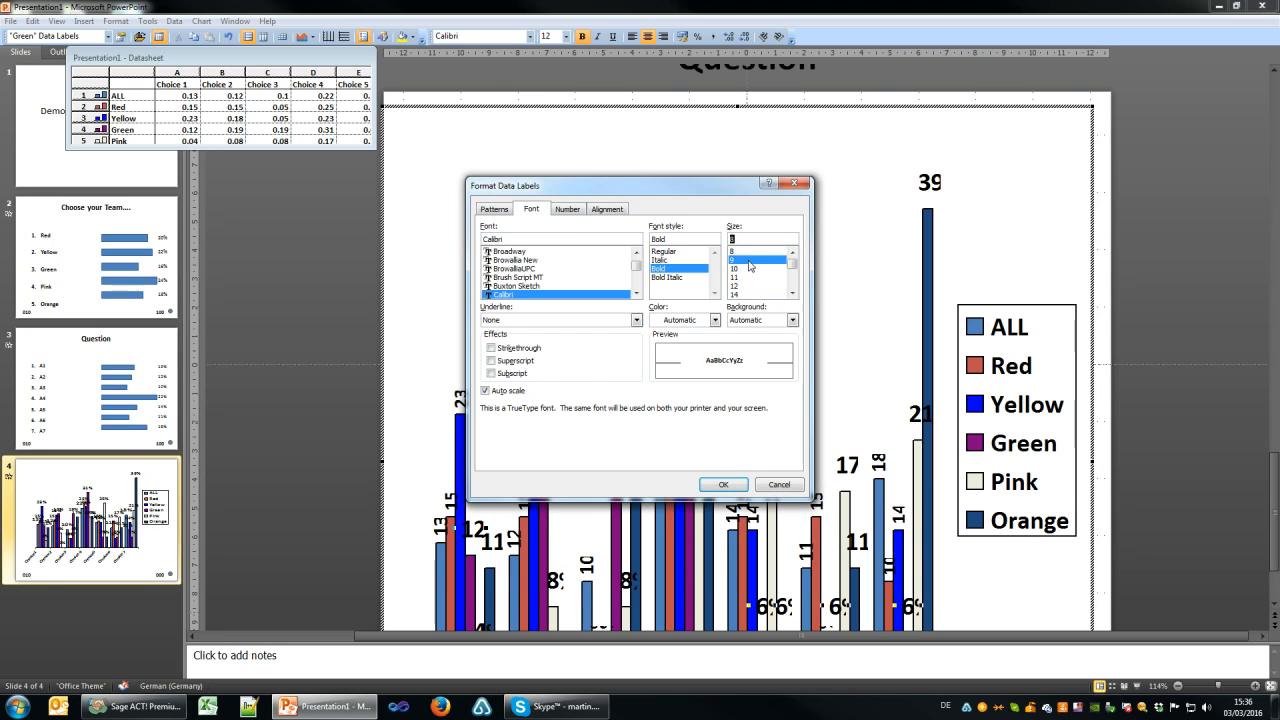
left_click(722, 484)
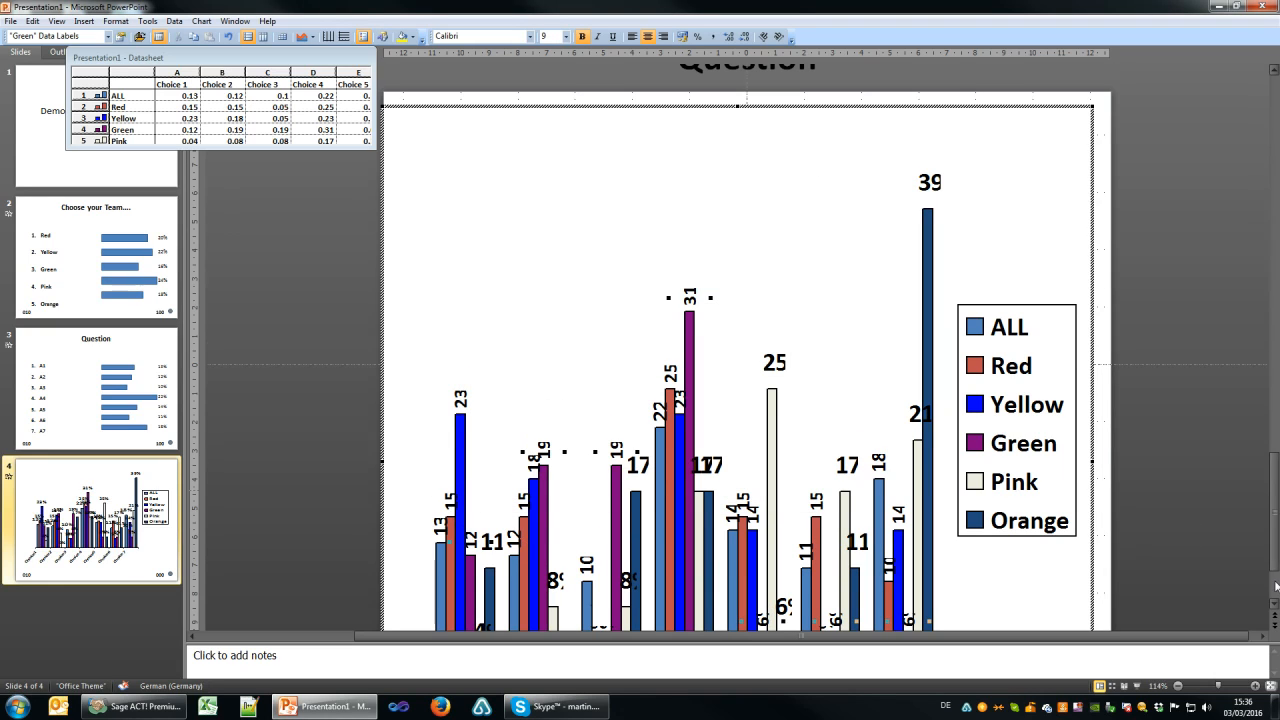
Format the Pink data labels with font size 9 and a 90-degree text orientation
left_click_drag(1273, 510, 1273, 516)
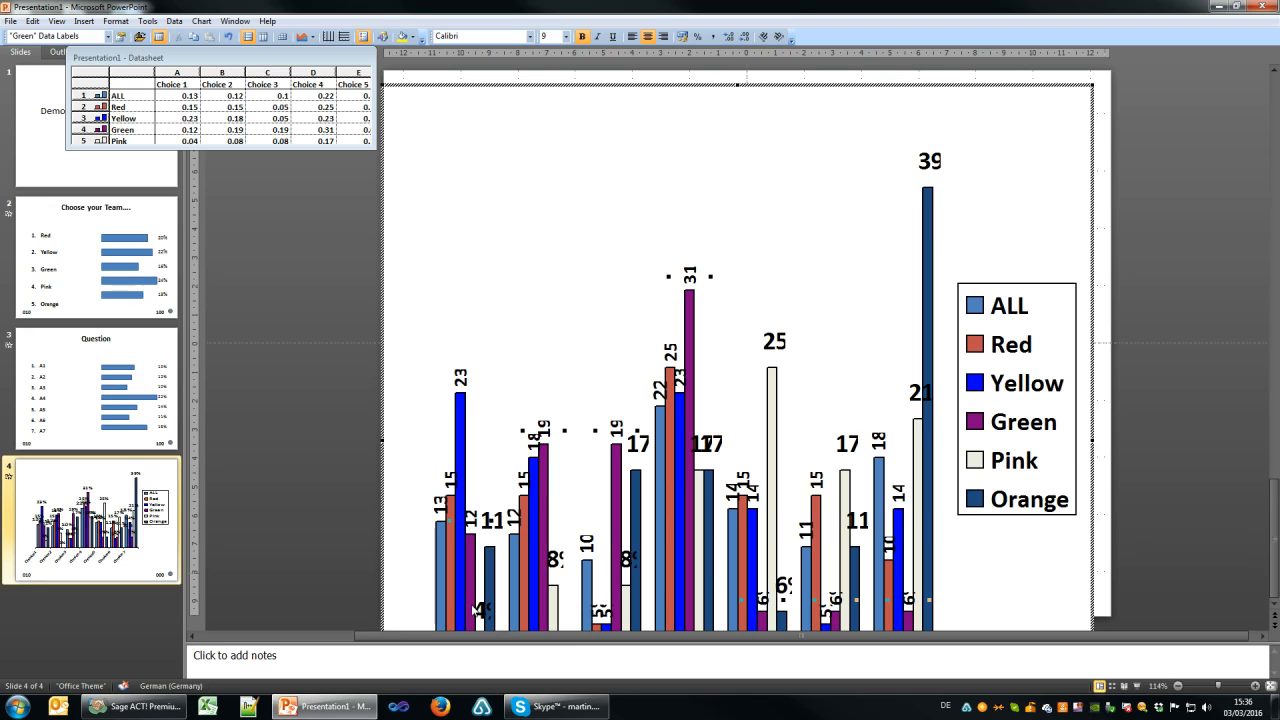
left_click(483, 612)
right_click(483, 612)
left_click(530, 617)
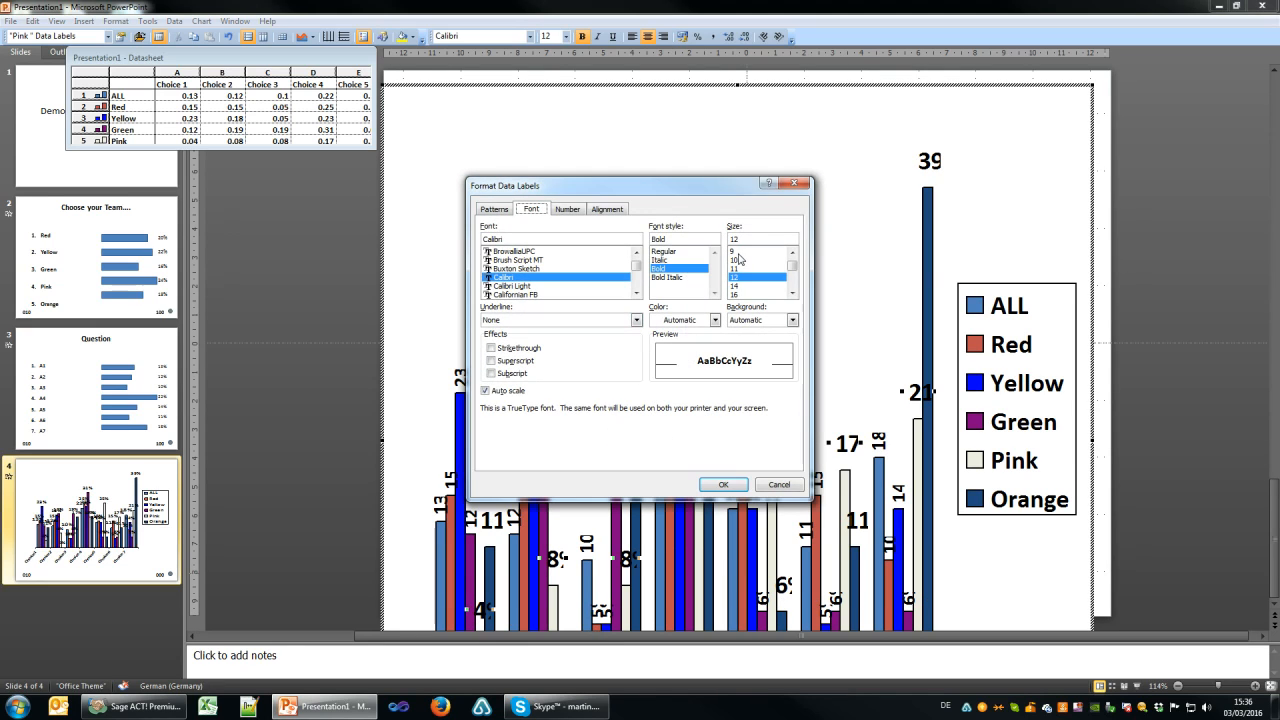
left_click(607, 208)
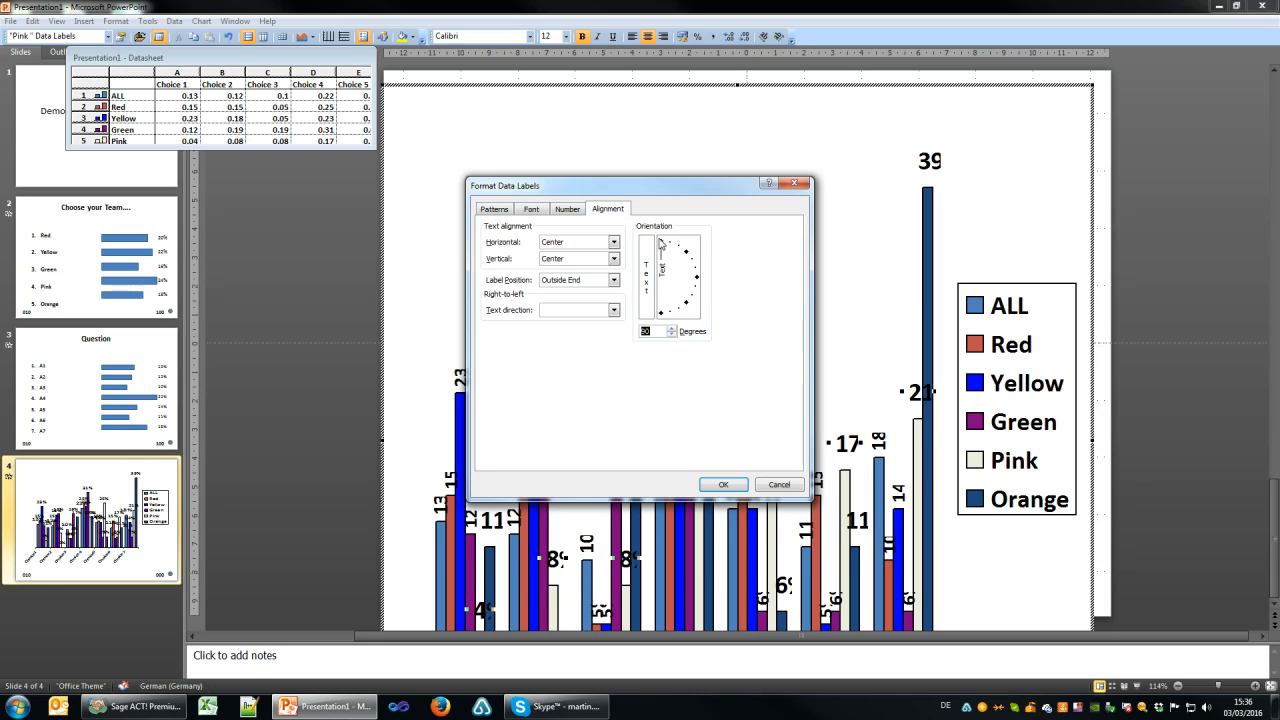
left_click(723, 484)
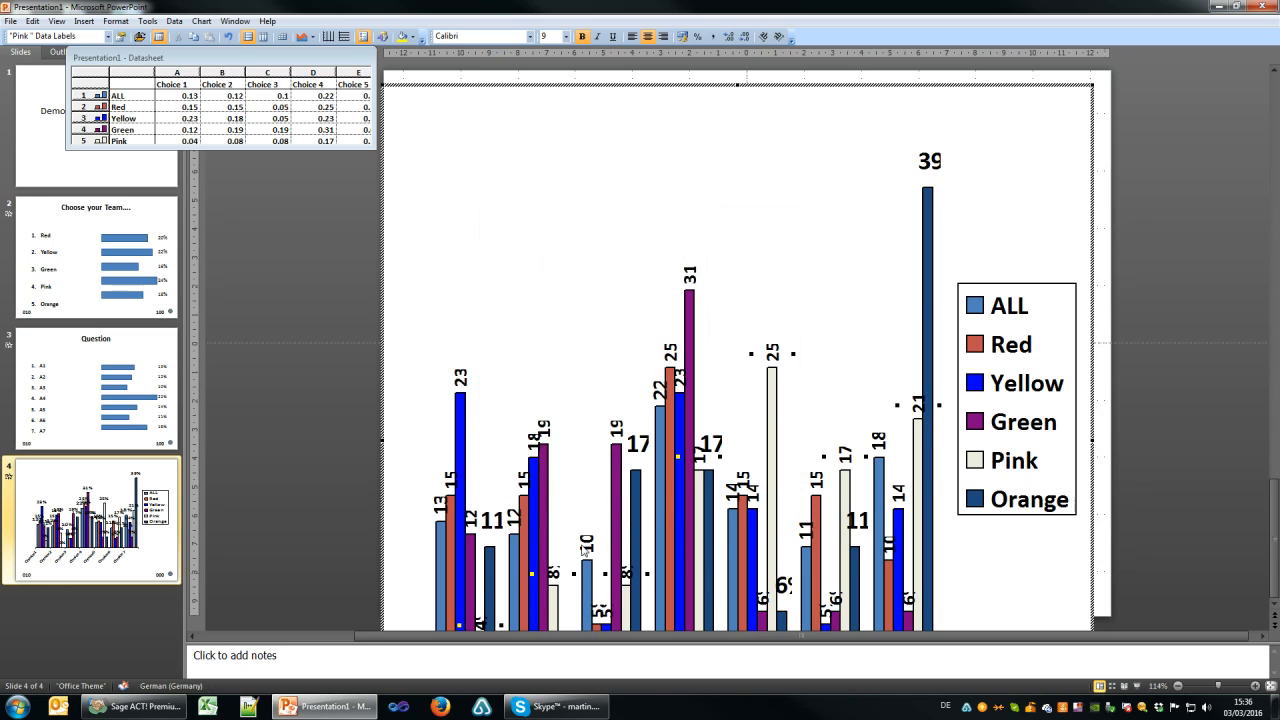
Rotate the Orange data labels to 90 degrees, set their font size to 9, and leave chart editing
left_click(484, 521)
right_click(491, 524)
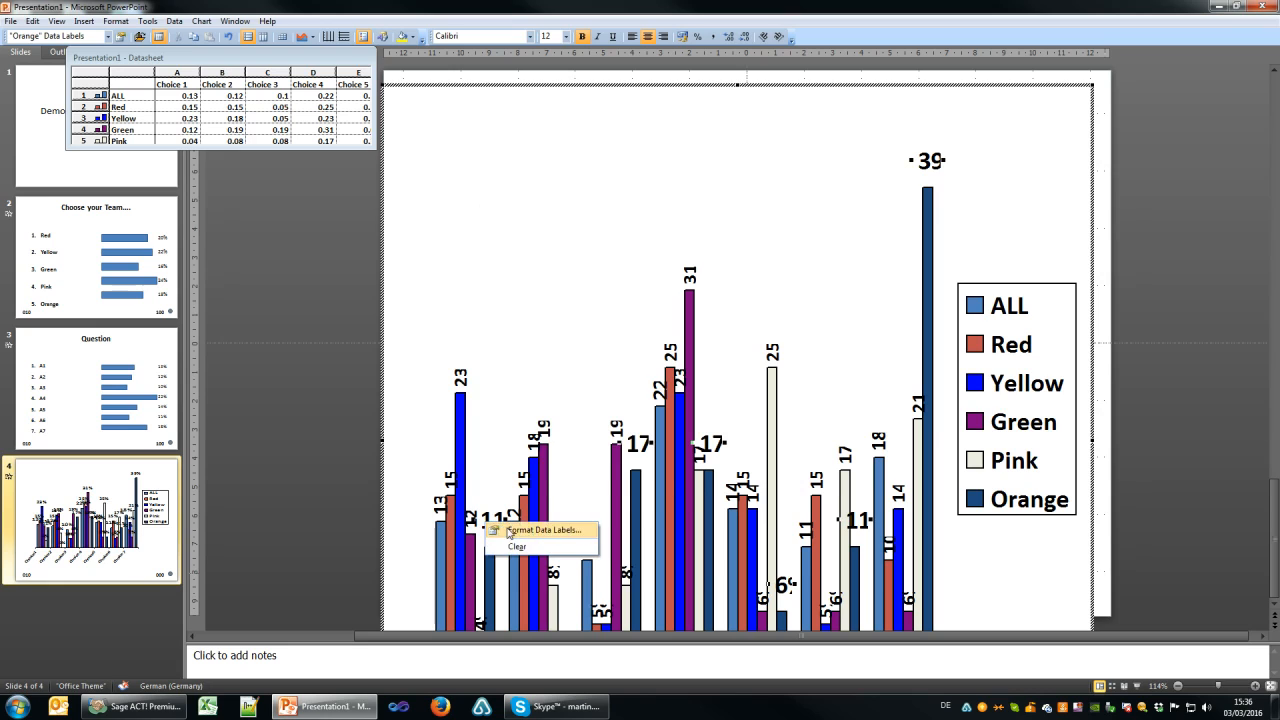
left_click(522, 531)
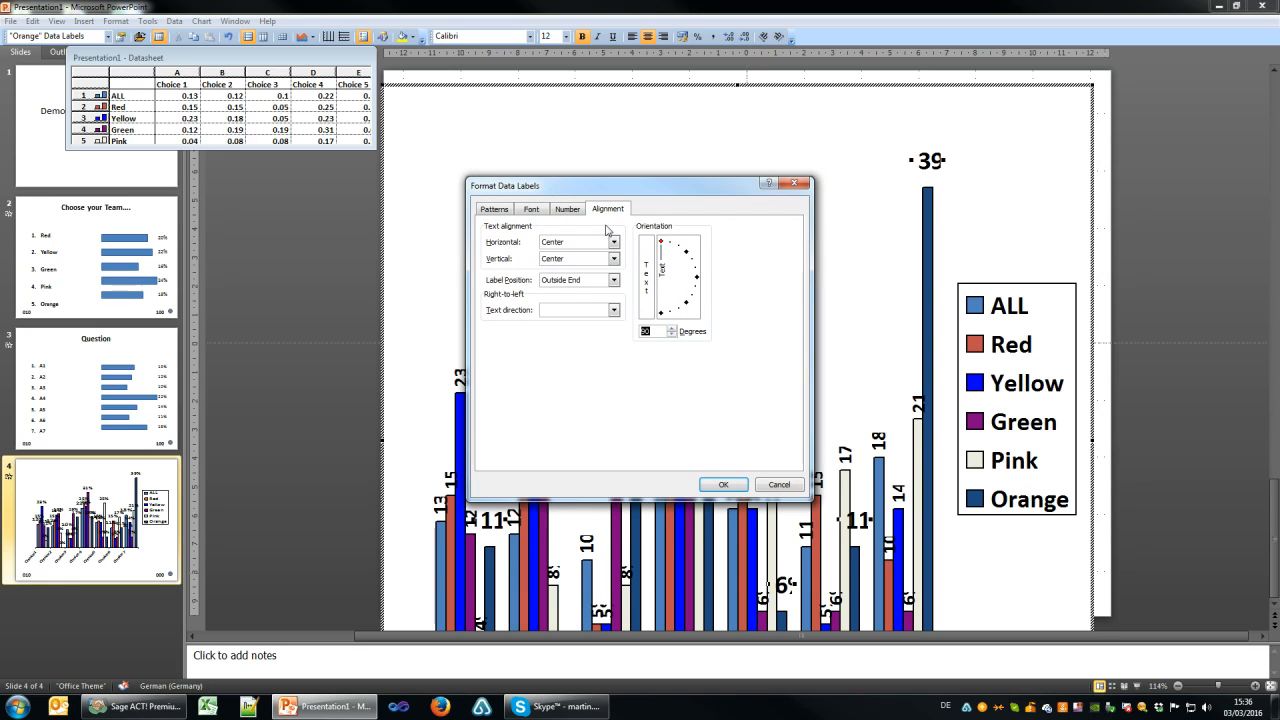
left_click(531, 209)
left_click(740, 260)
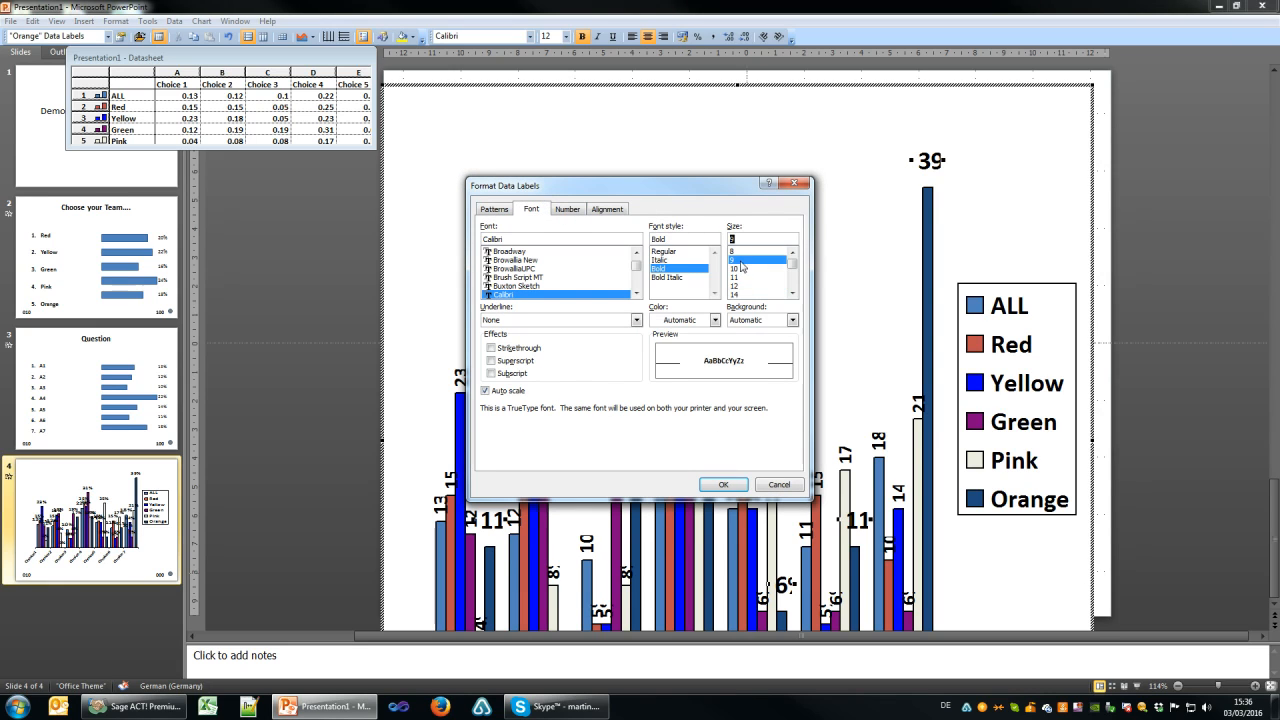
left_click(723, 484)
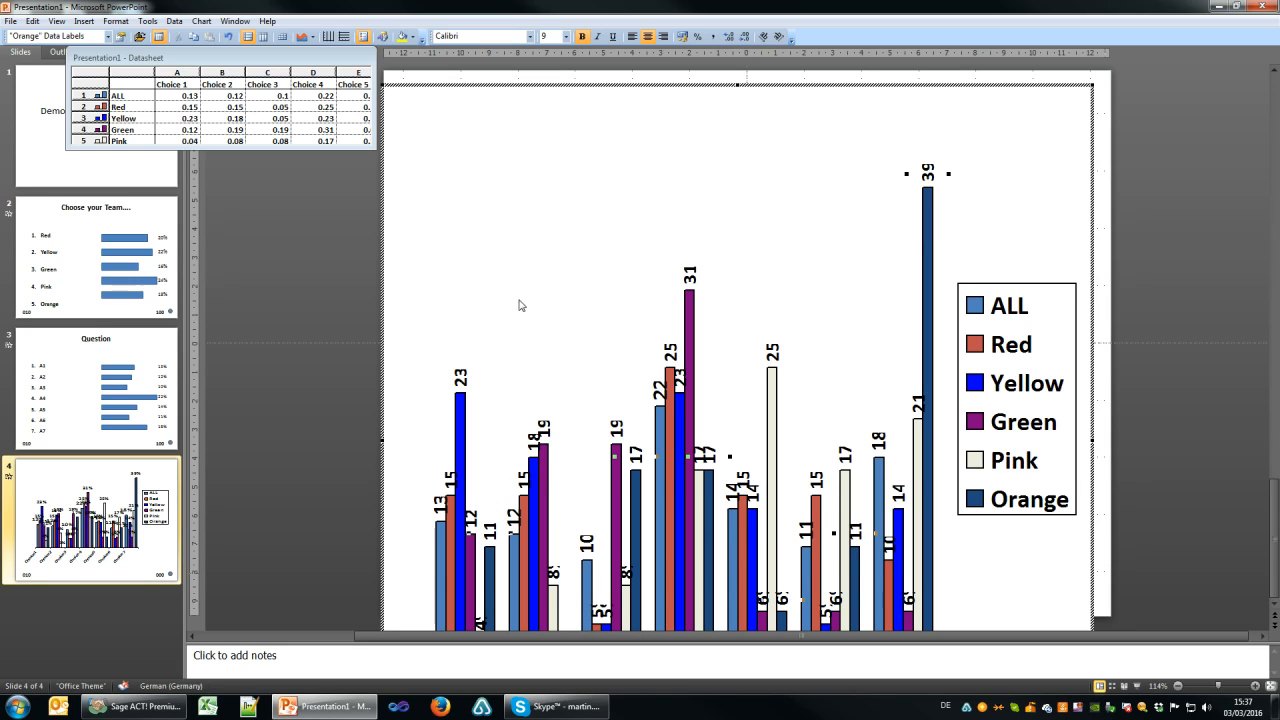
left_click(330, 389)
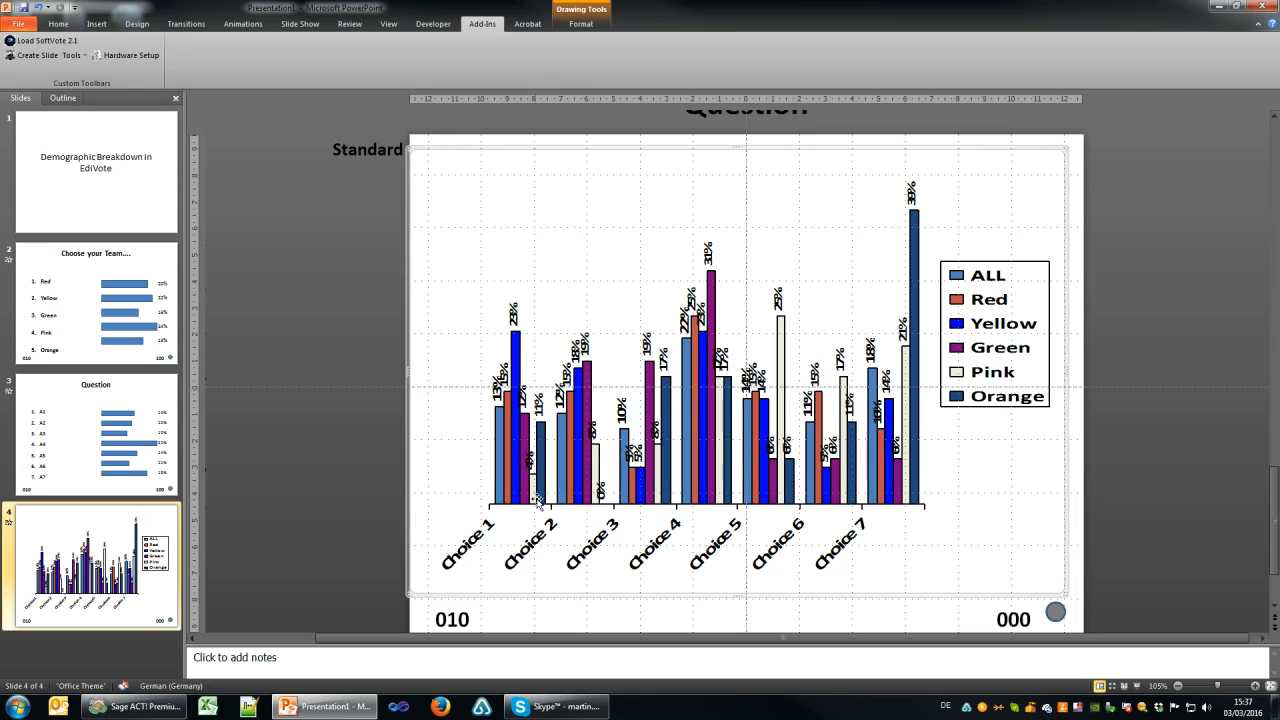
Reopen the chart for editing in its existing format and set the ALL data labels to Regular style, size 8
double_click(541, 474)
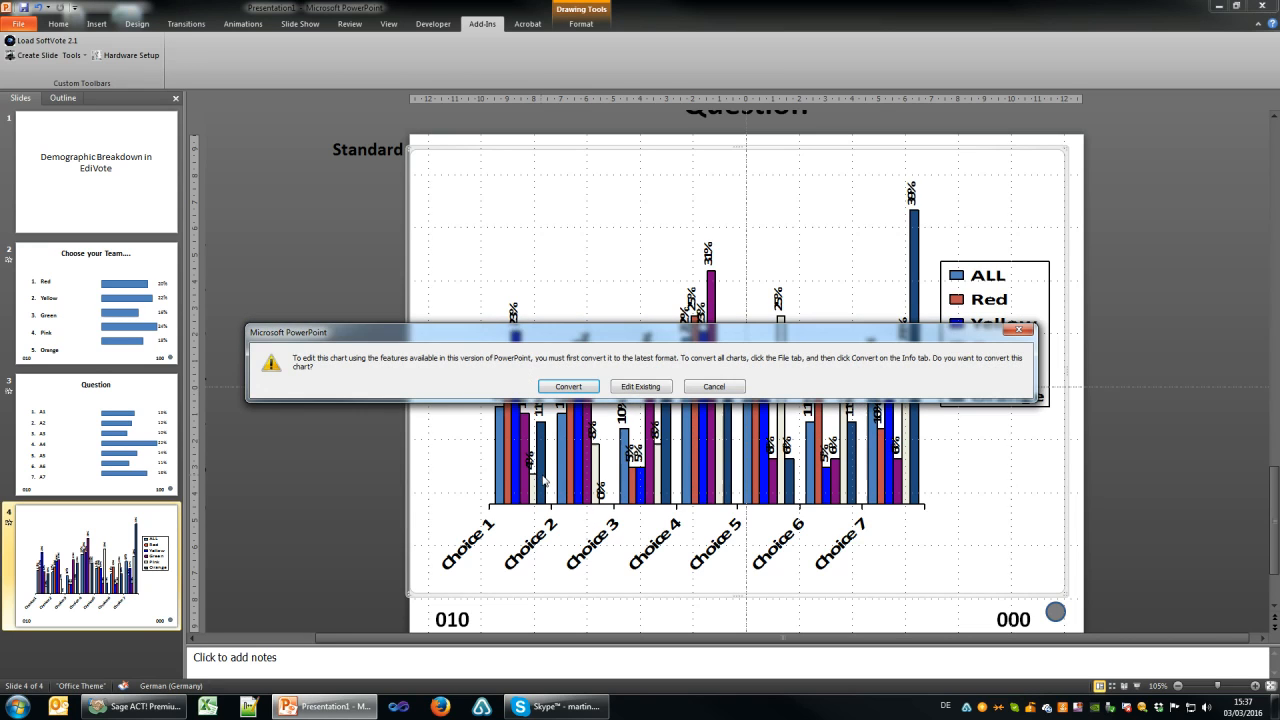
left_click(642, 386)
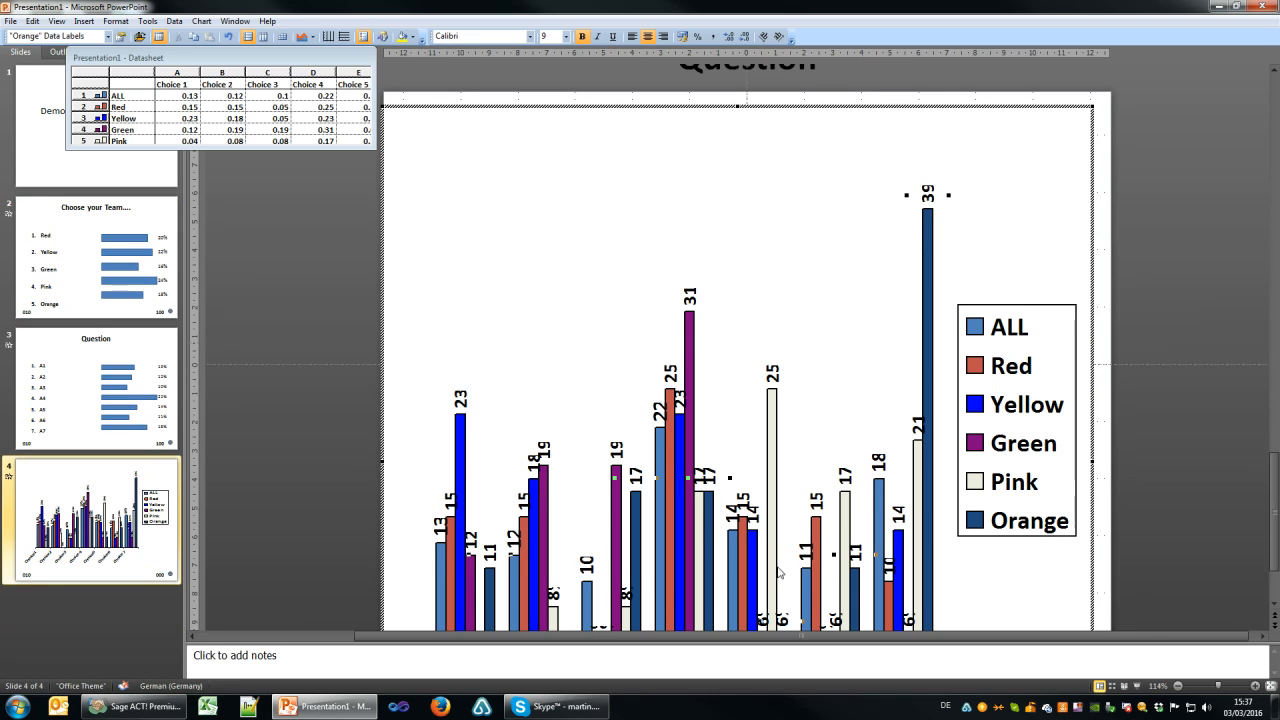
scroll(1254, 551, "down", 1)
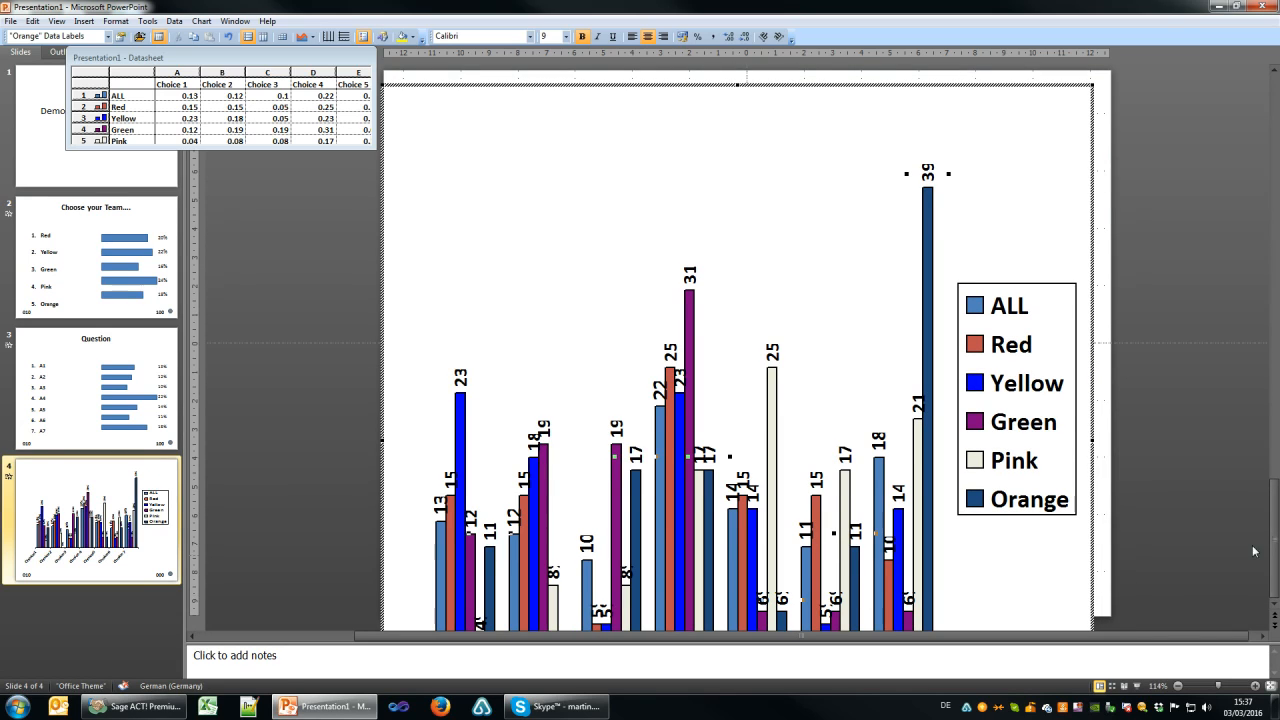
left_click(446, 508)
right_click(442, 508)
left_click(498, 517)
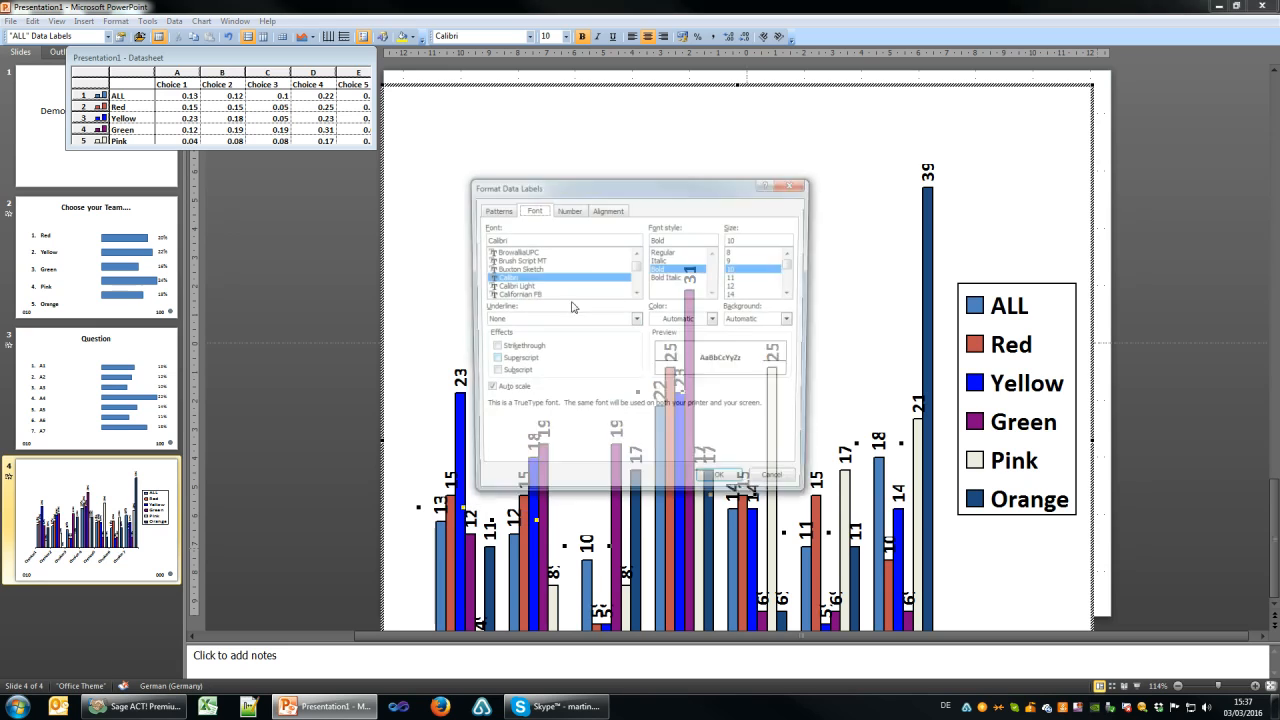
left_click(664, 251)
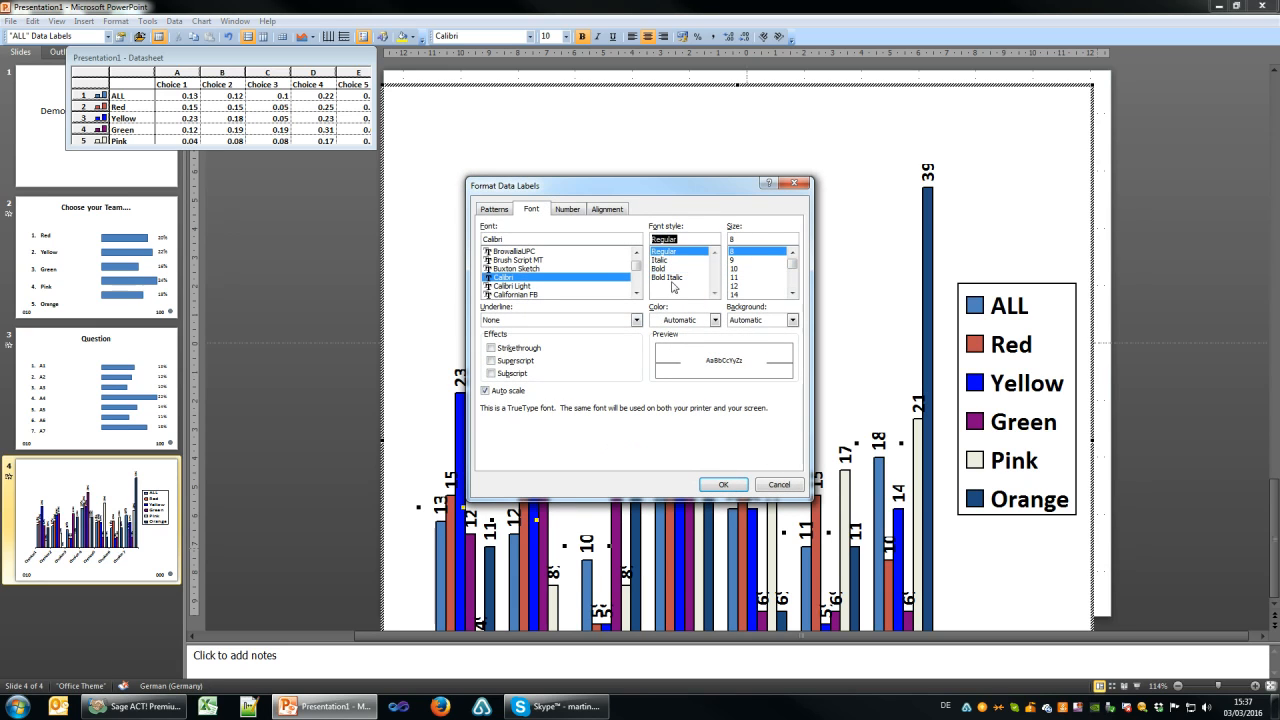
left_click(723, 484)
Change the Red data labels' font to Regular style, size 8
right_click(451, 484)
left_click(500, 487)
left_click(752, 251)
left_click(683, 251)
left_click(723, 487)
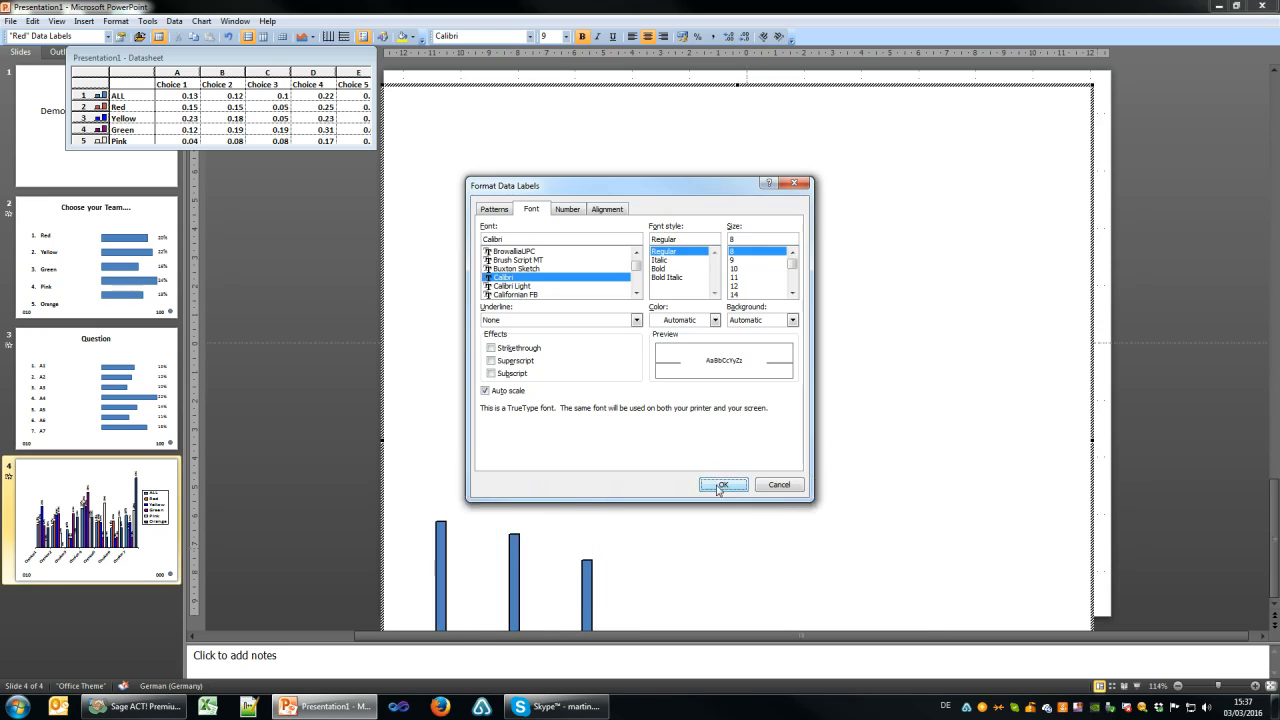
Change the Yellow data labels' font to size 8 with Regular style
left_click(467, 381)
right_click(467, 381)
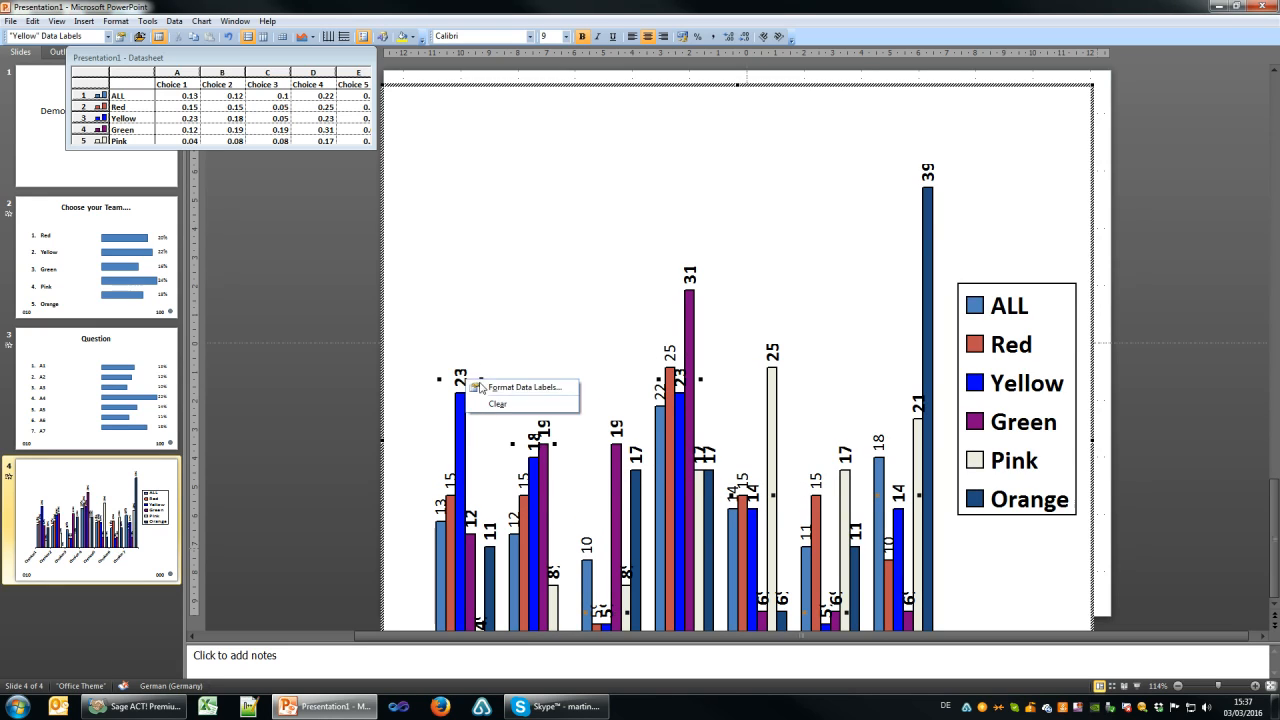
left_click(505, 389)
left_click(738, 252)
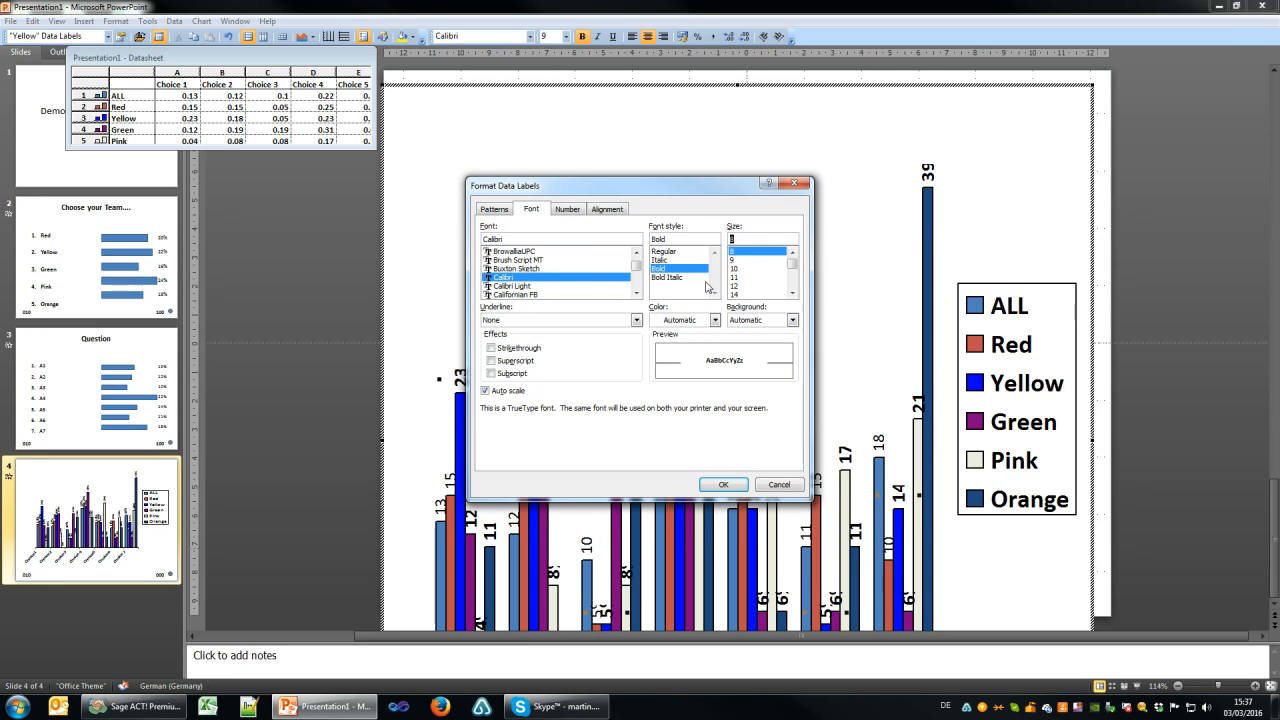
left_click(664, 251)
left_click(723, 484)
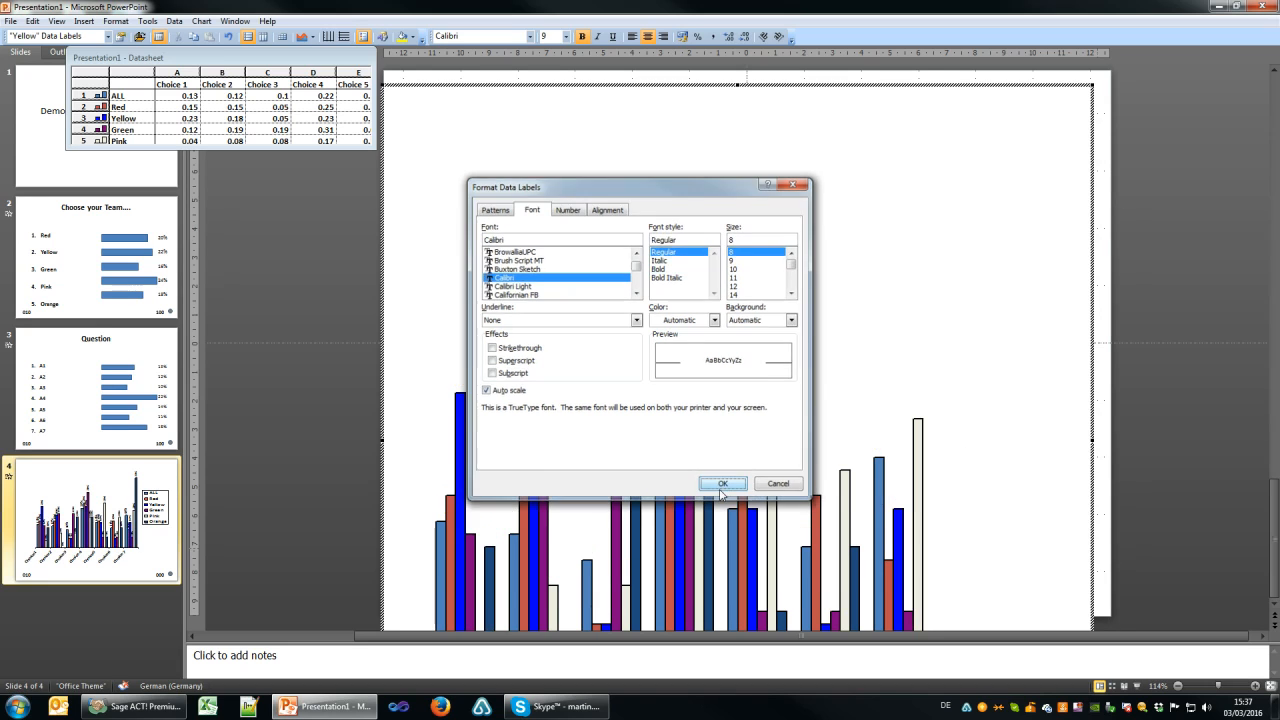
Set the Green data labels' font to Regular style, size 8
left_click(475, 514)
right_click(474, 516)
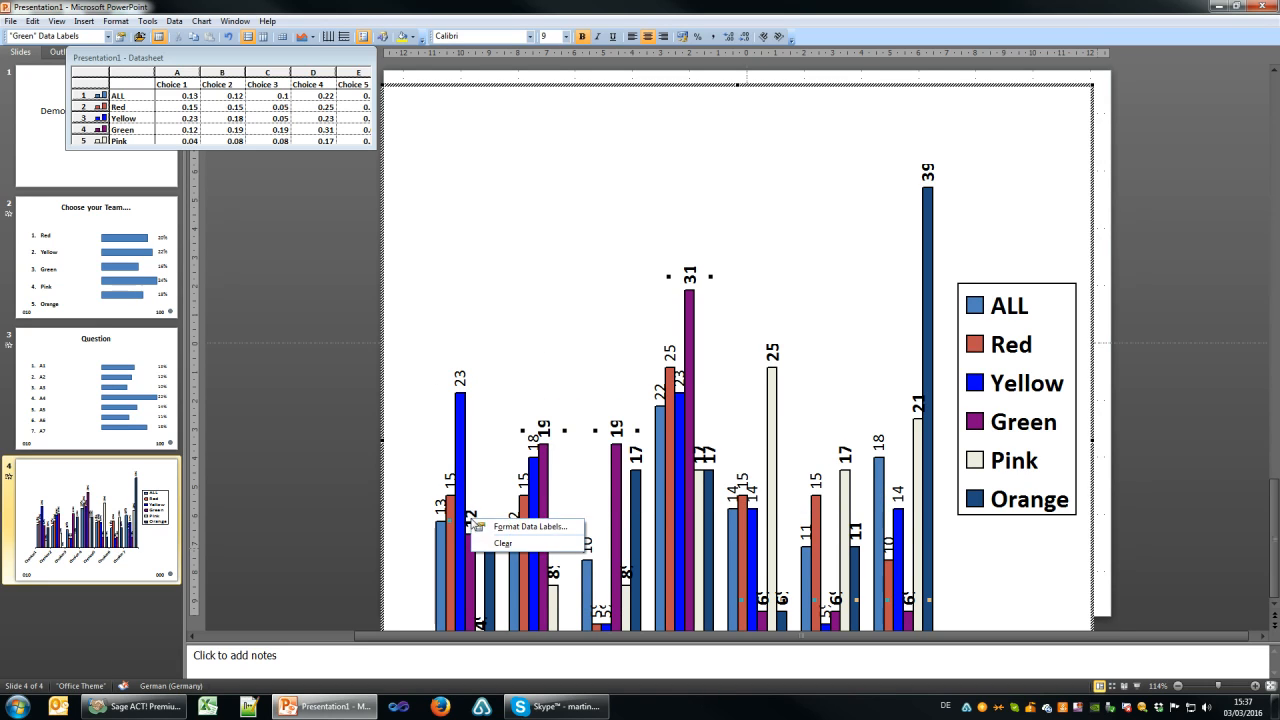
left_click(512, 527)
left_click(738, 251)
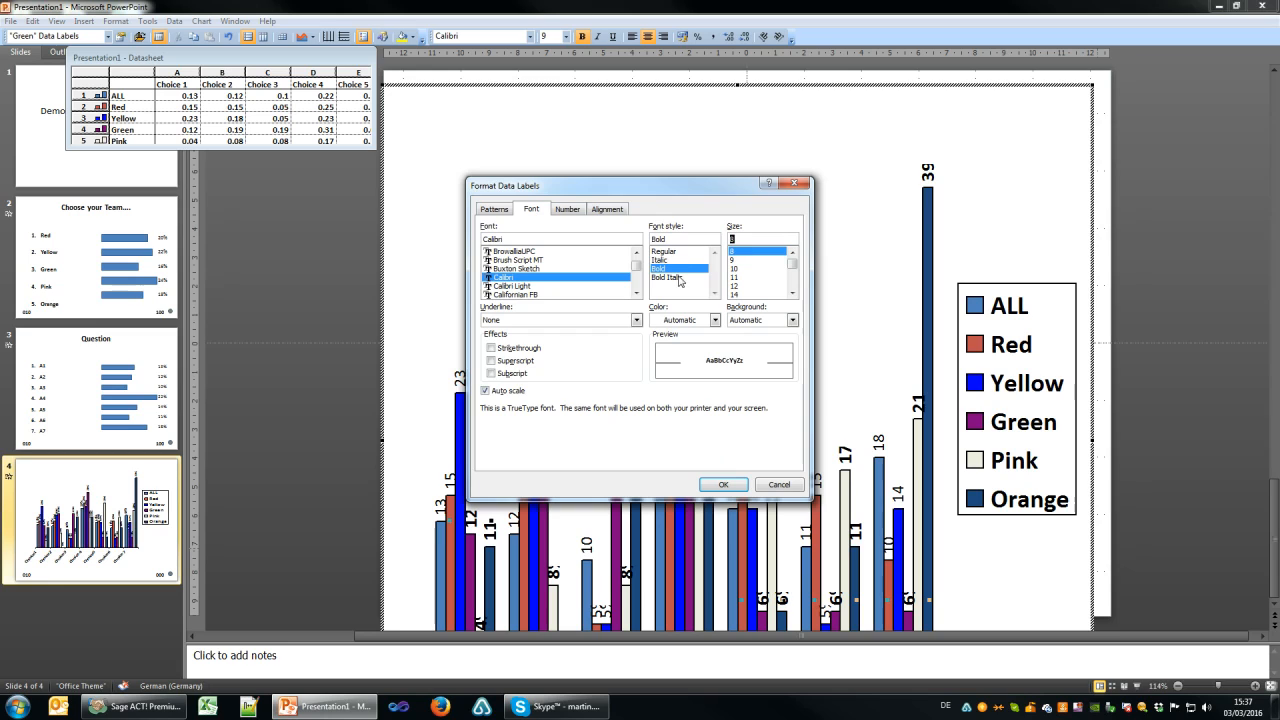
left_click(665, 251)
left_click(723, 484)
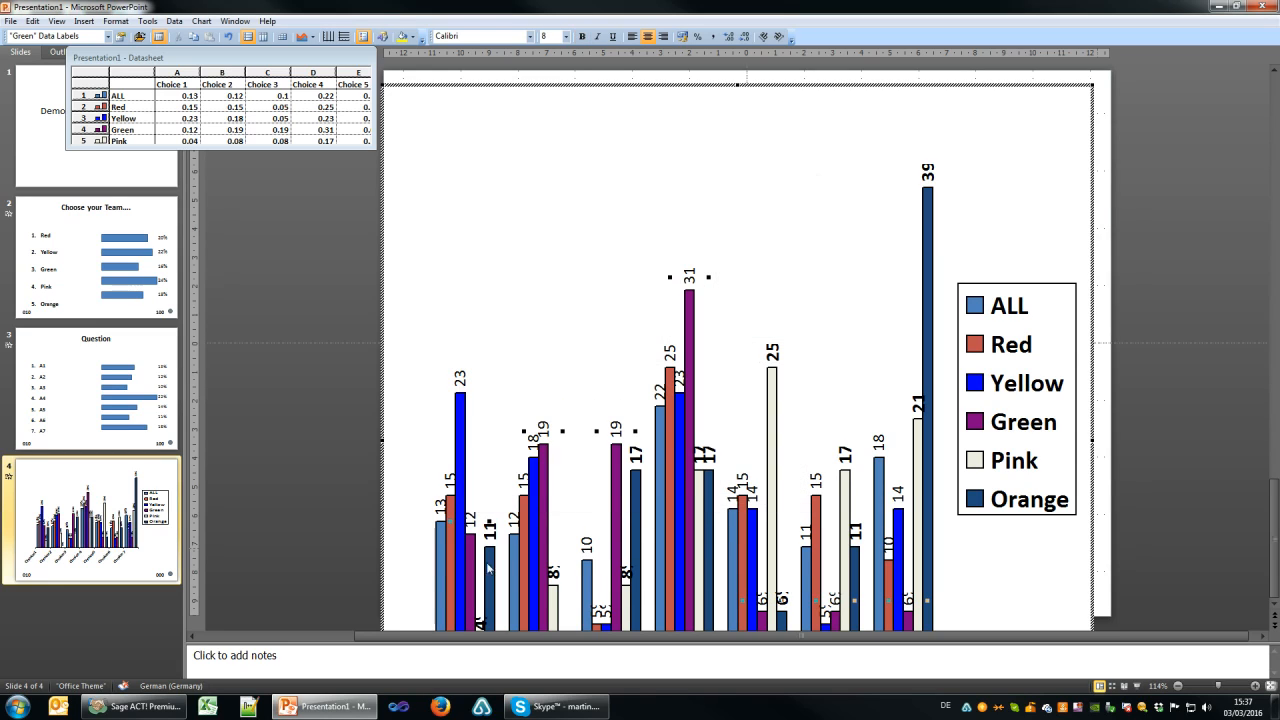
Change the Pink data labels to a Regular font at size 8
left_click(481, 623)
right_click(482, 625)
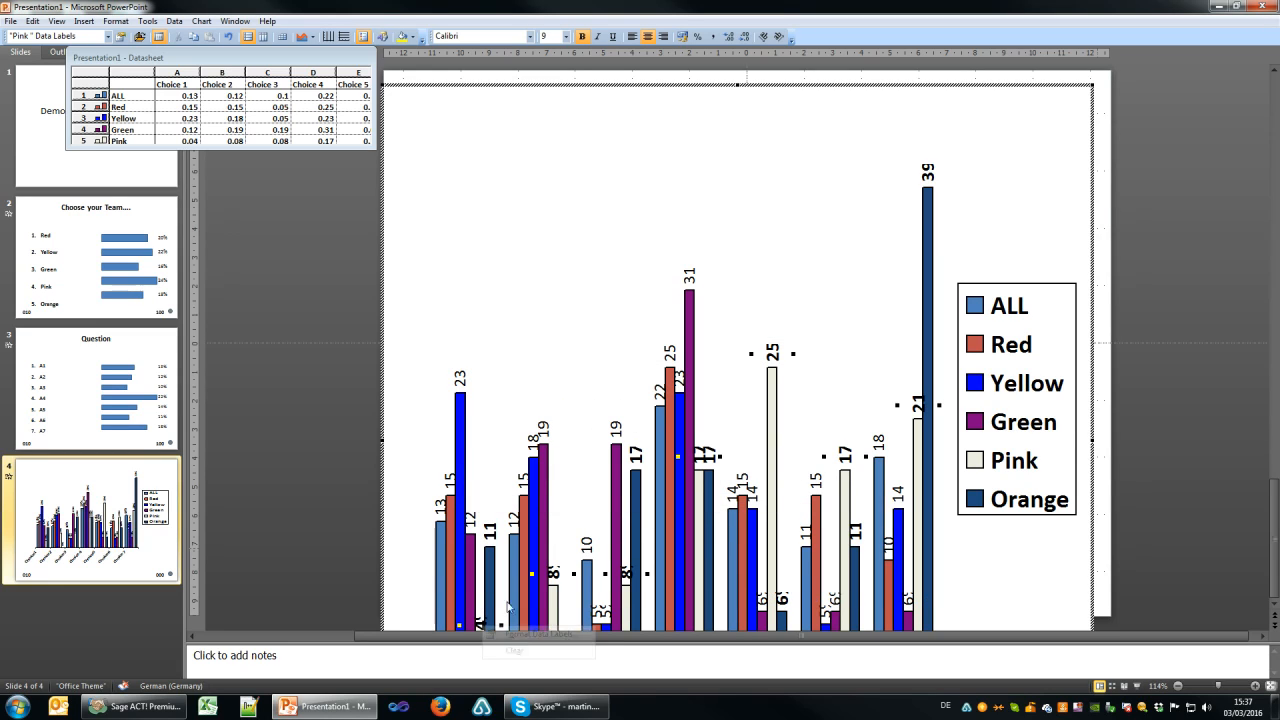
left_click(538, 633)
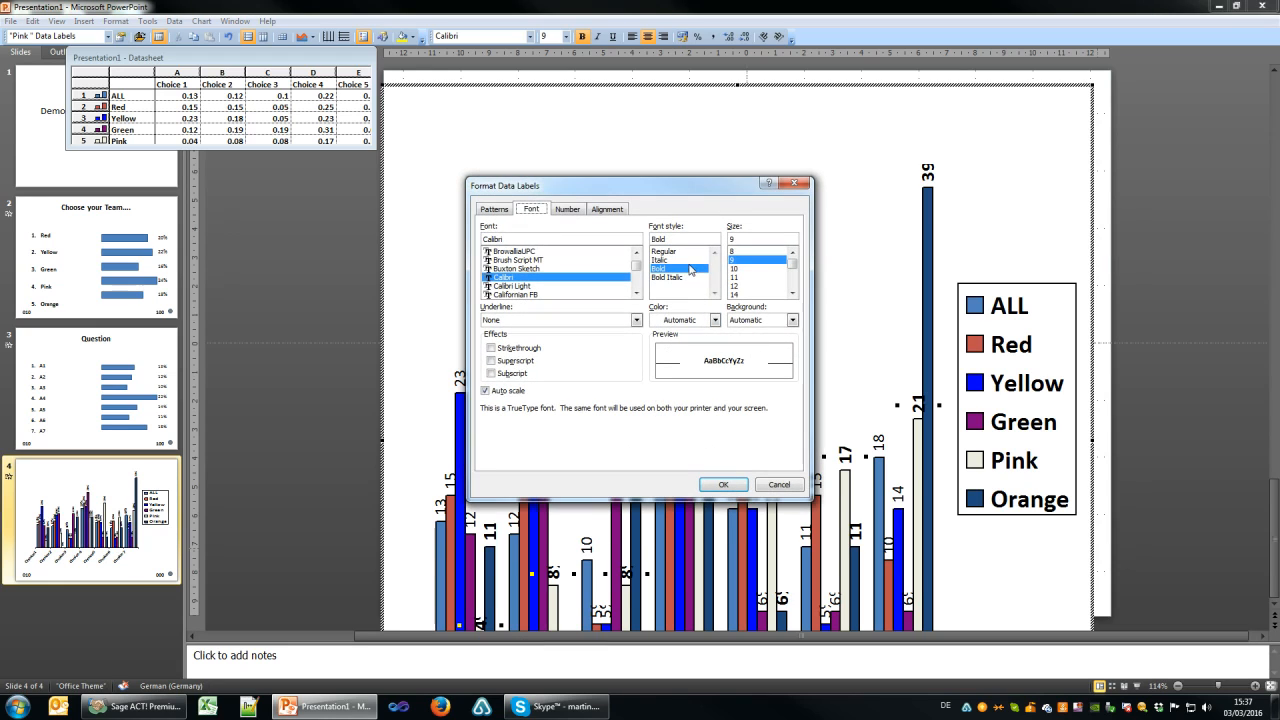
left_click(736, 251)
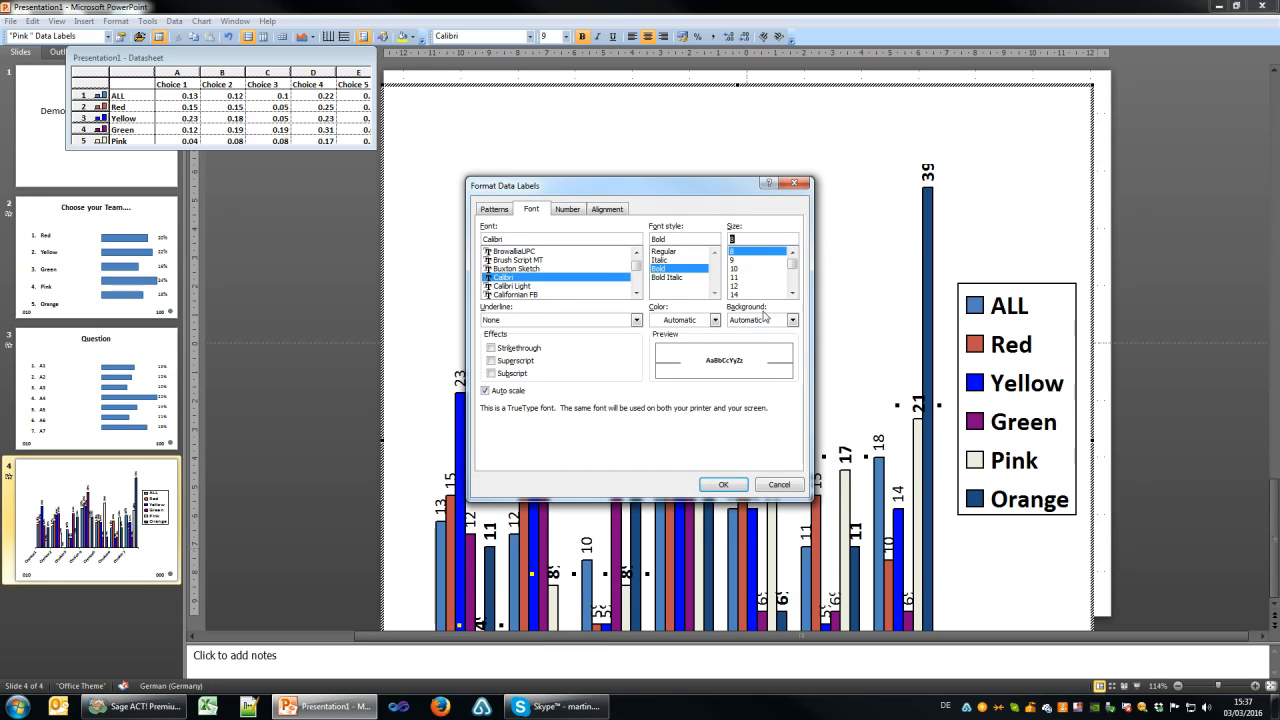
left_click(619, 213)
left_click(511, 210)
left_click(529, 210)
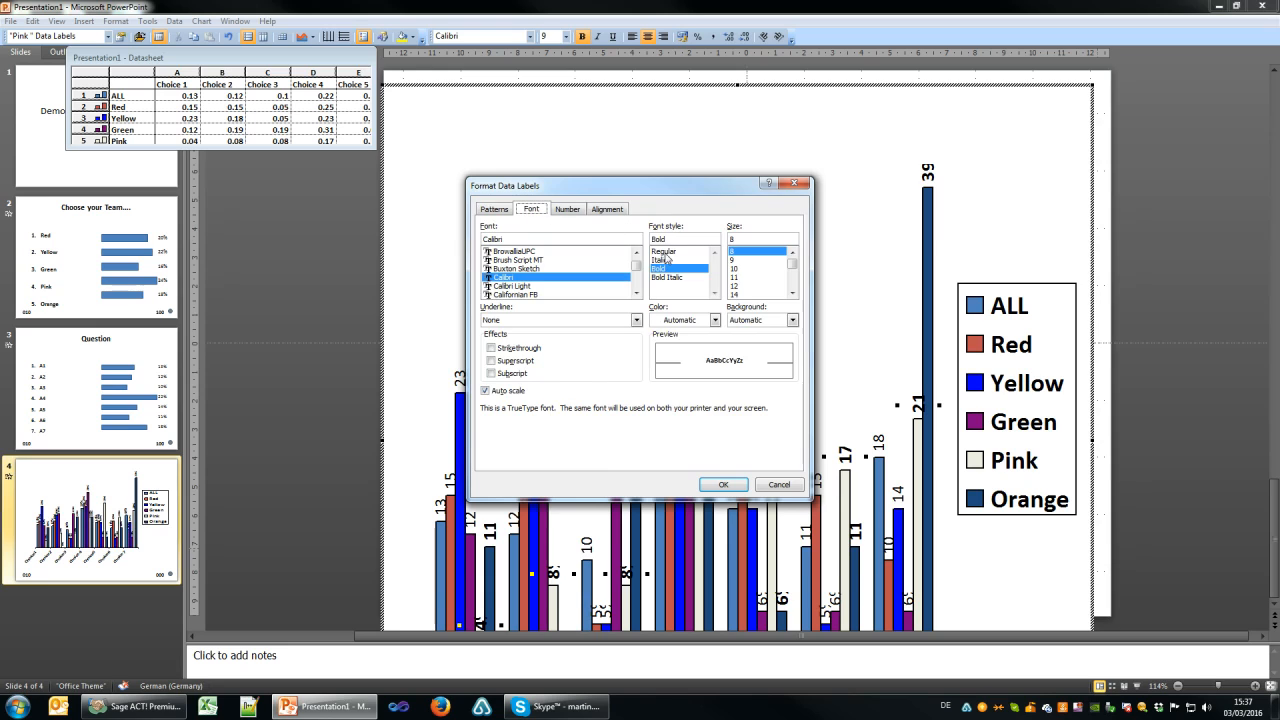
left_click(722, 484)
Format the Orange data labels with Regular font style and size 8
left_click(489, 533)
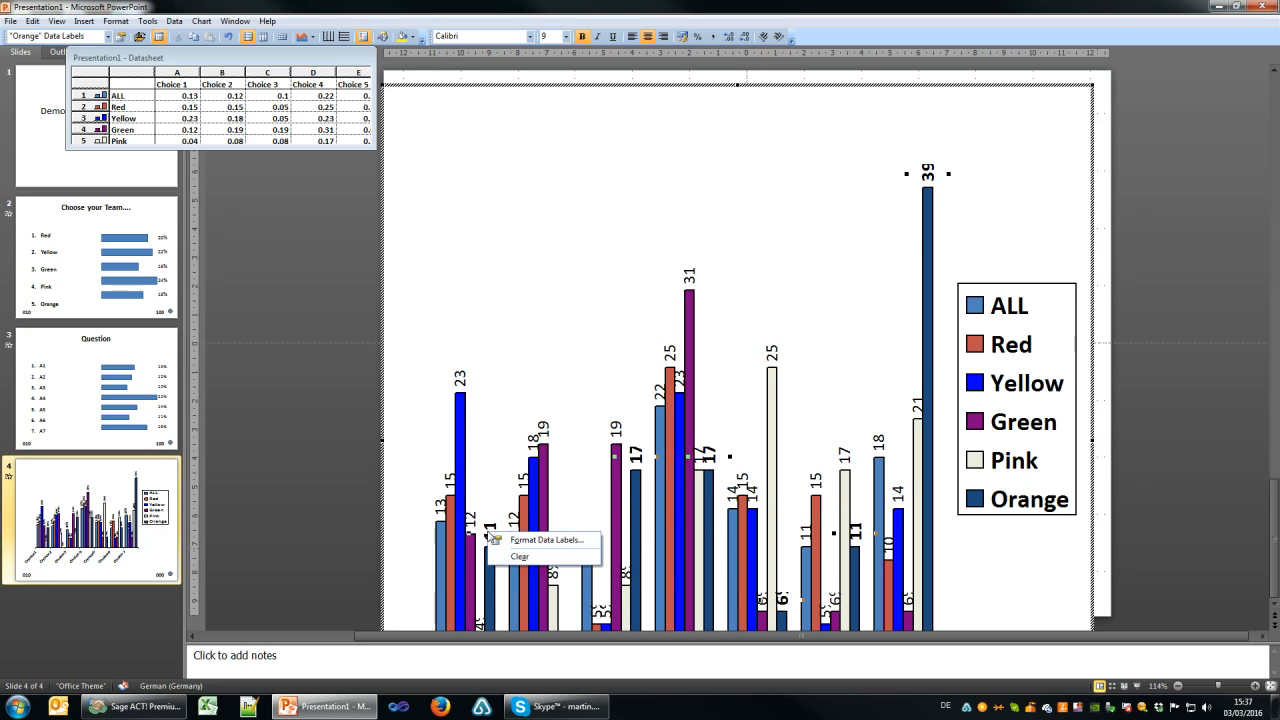
double_click(489, 533)
left_click(740, 251)
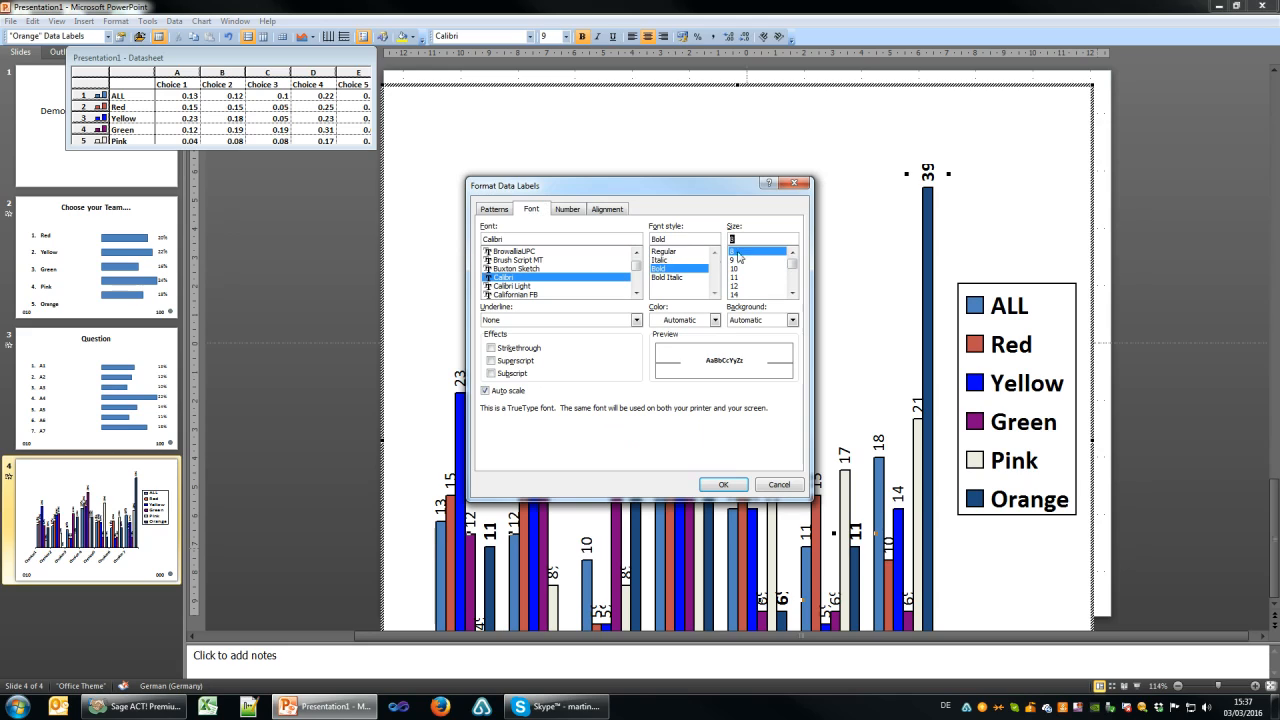
left_click(688, 252)
left_click(716, 484)
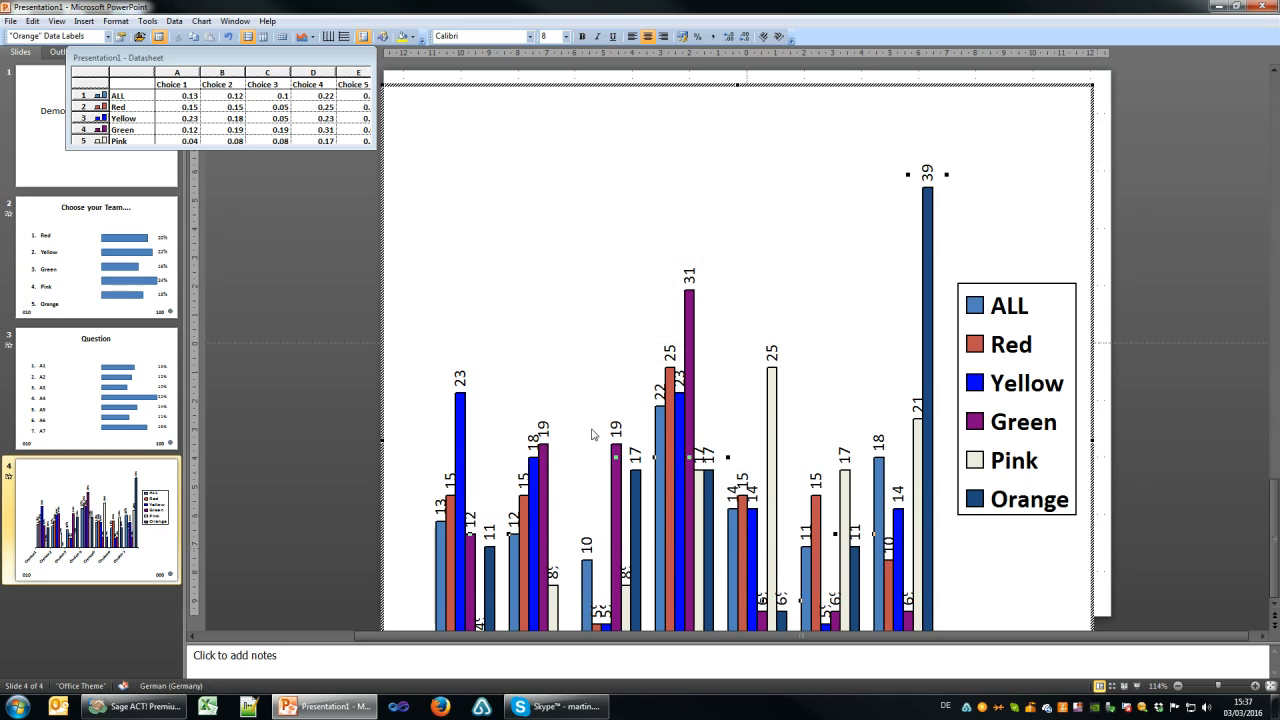
Recolor the Yellow series light yellow through its legend key
left_click(974, 345)
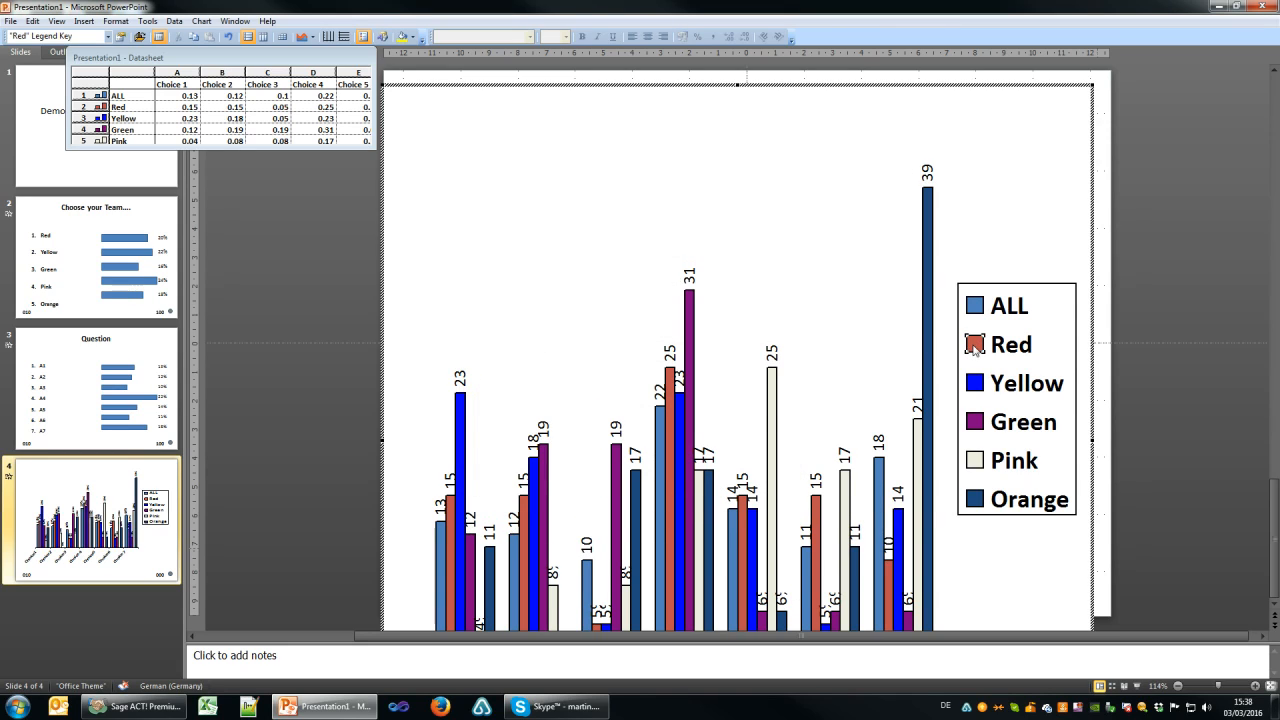
left_click(975, 384)
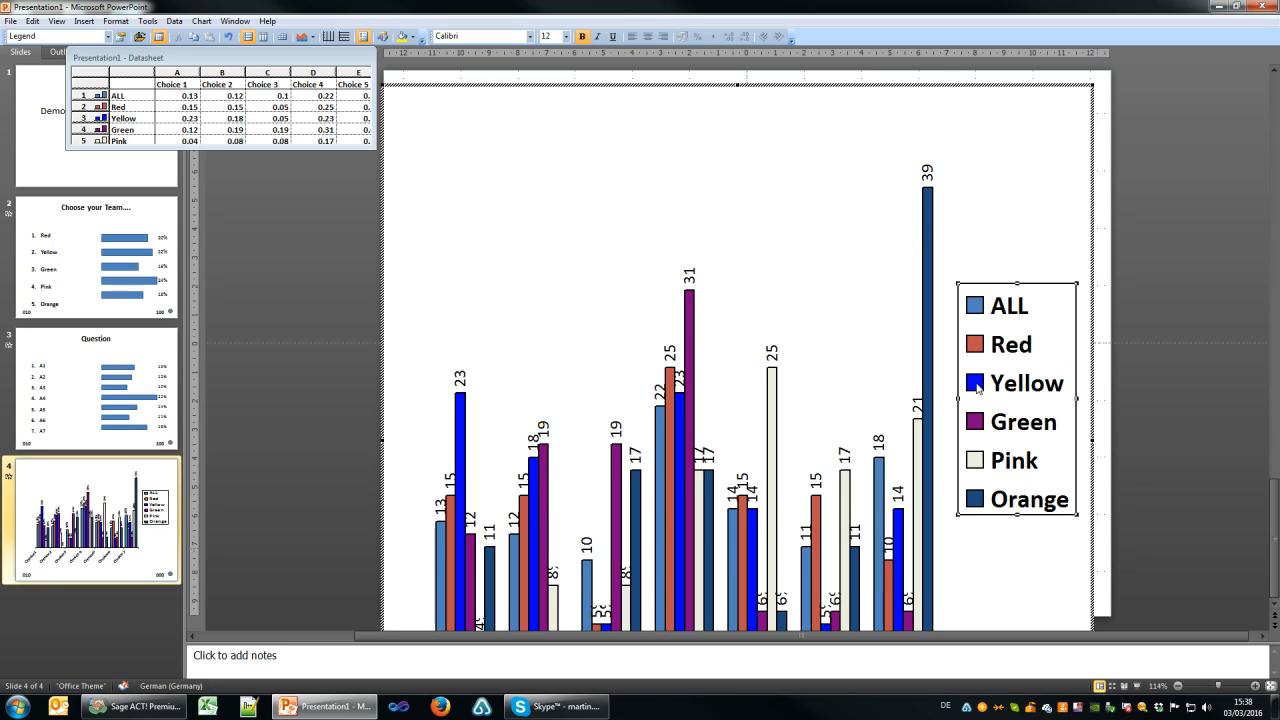
double_click(976, 385)
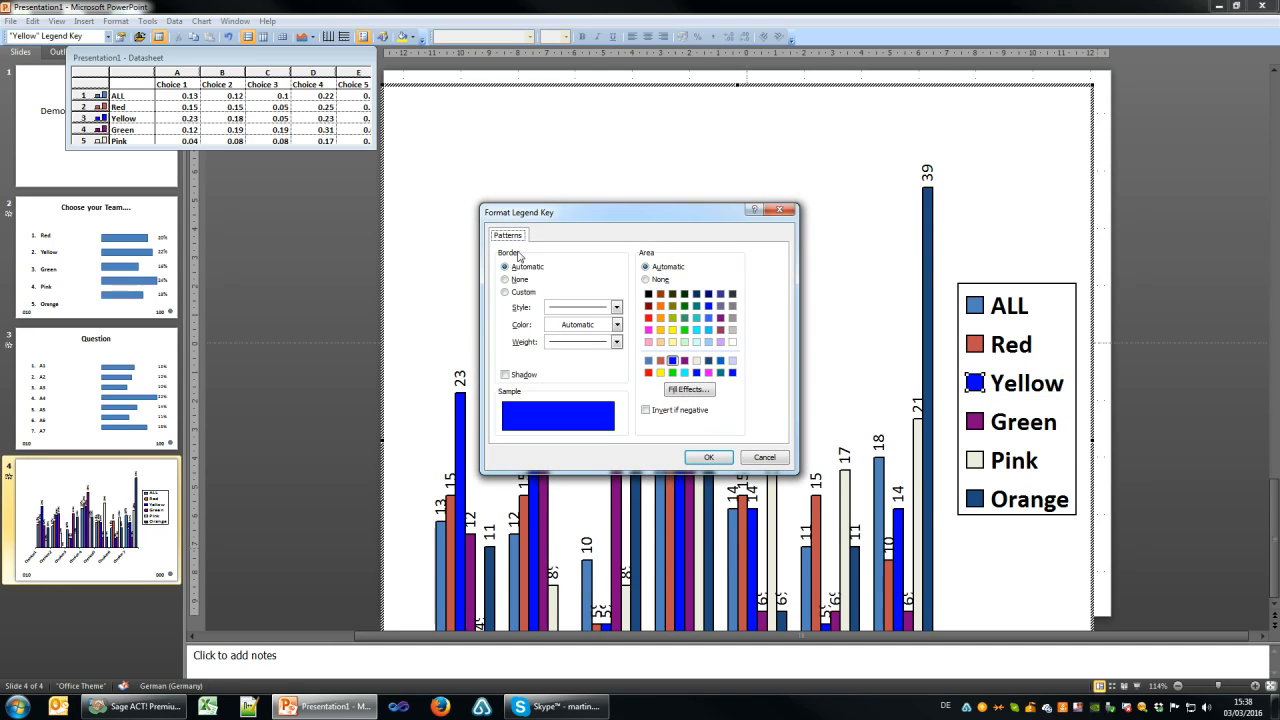
left_click(672, 342)
left_click(708, 457)
Change the Green series' fill to light green through its legend key
left_click(977, 421)
double_click(977, 421)
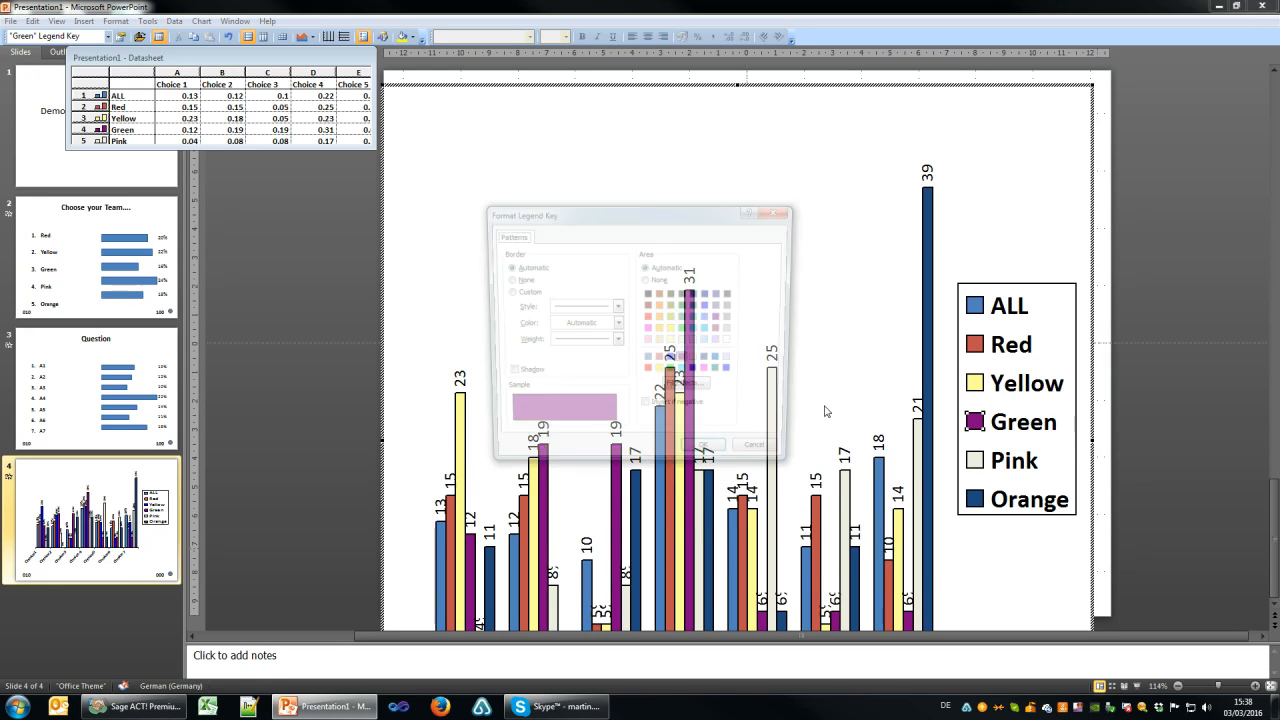
left_click(686, 330)
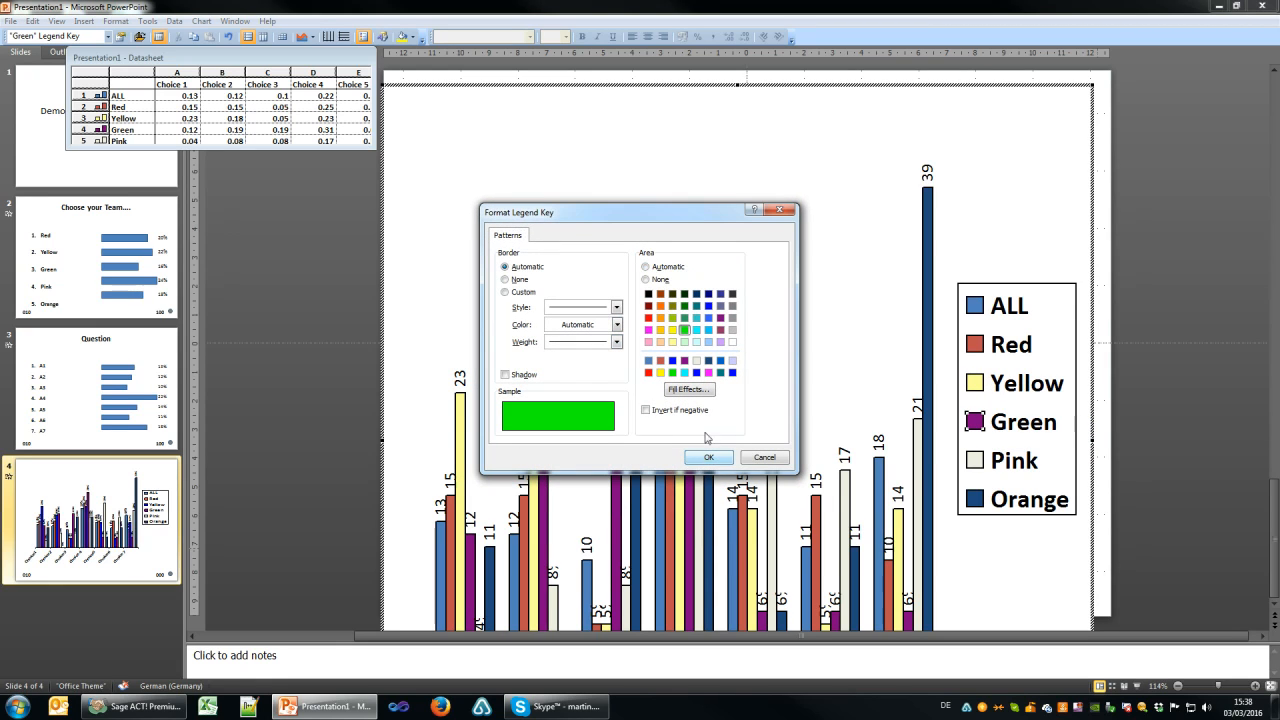
left_click(684, 342)
left_click(708, 457)
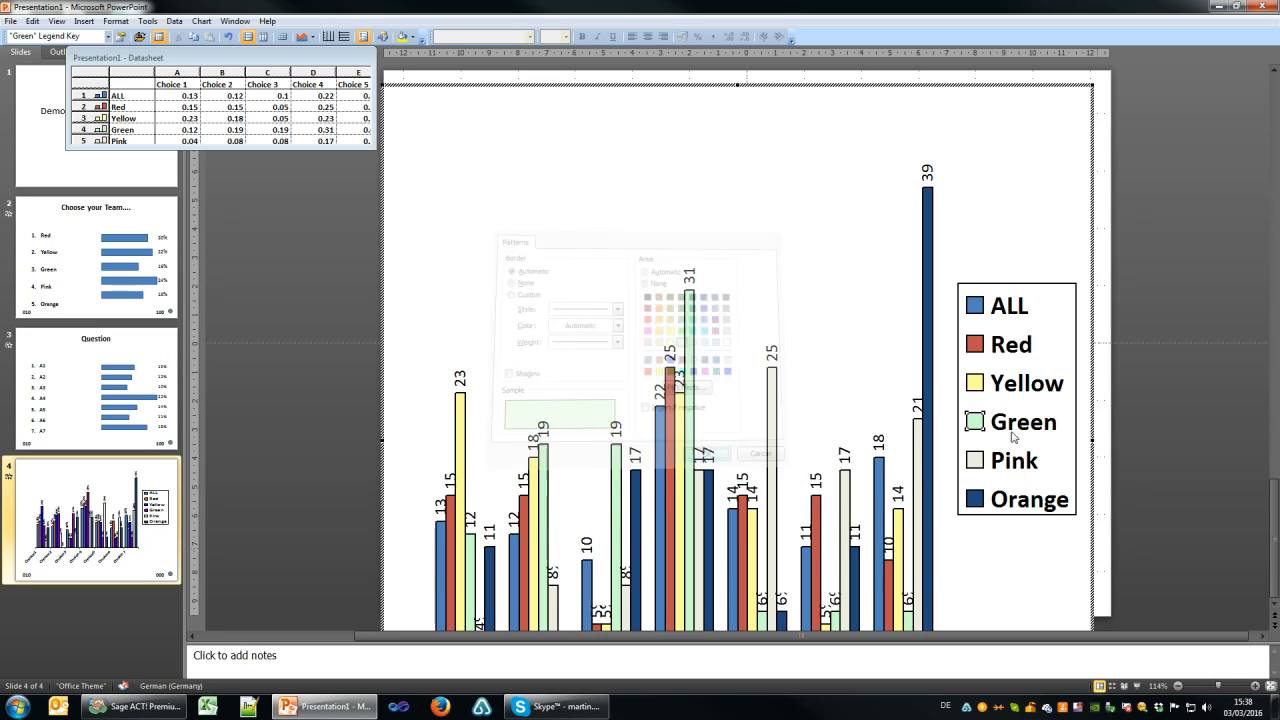
Fill the Pink series with light pink through its legend key
left_click(974, 460)
right_click(975, 459)
left_click(1000, 467)
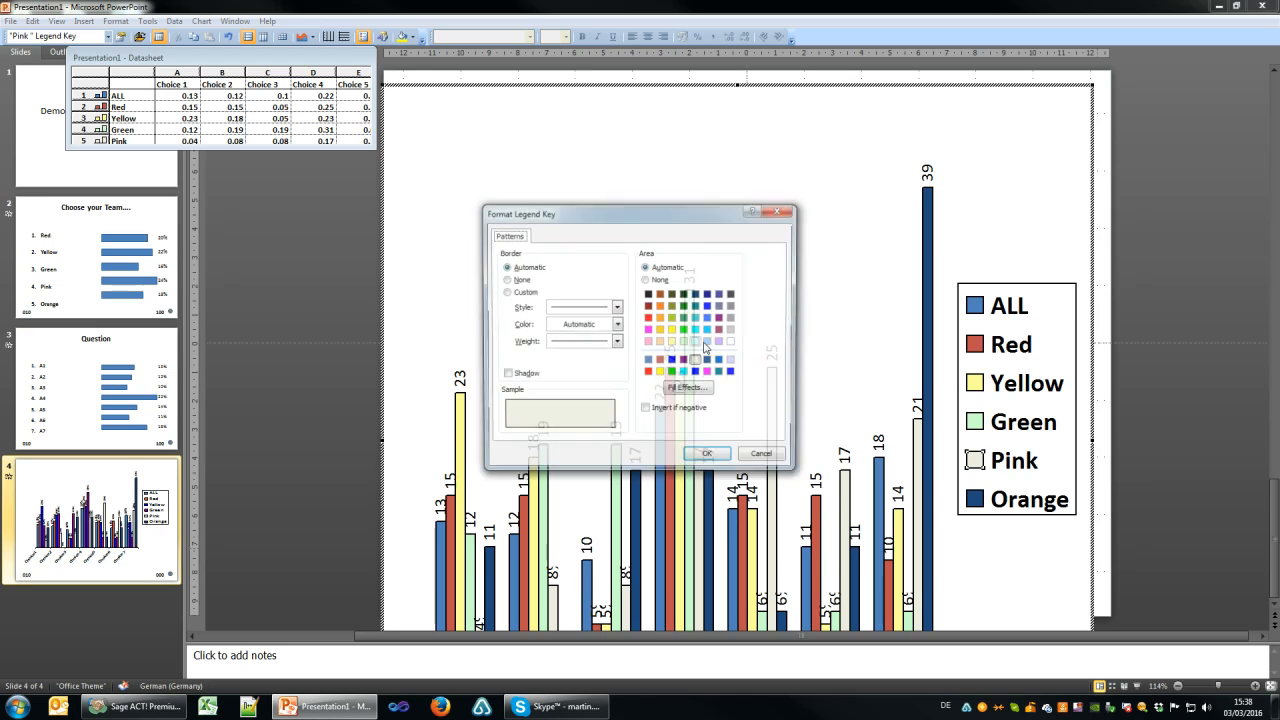
left_click(720, 342)
left_click(648, 342)
left_click(708, 457)
Set the Orange series' fill to light orange through its legend key
left_click(974, 499)
right_click(975, 499)
left_click(1000, 507)
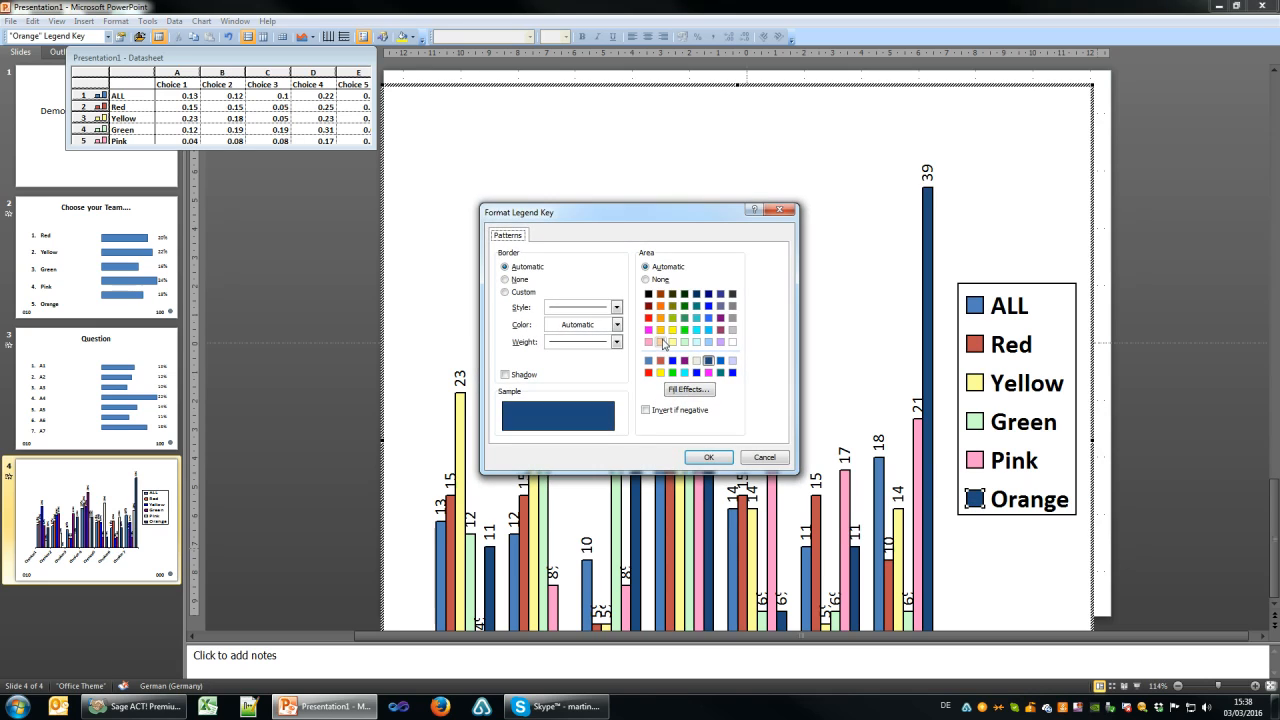
left_click(661, 342)
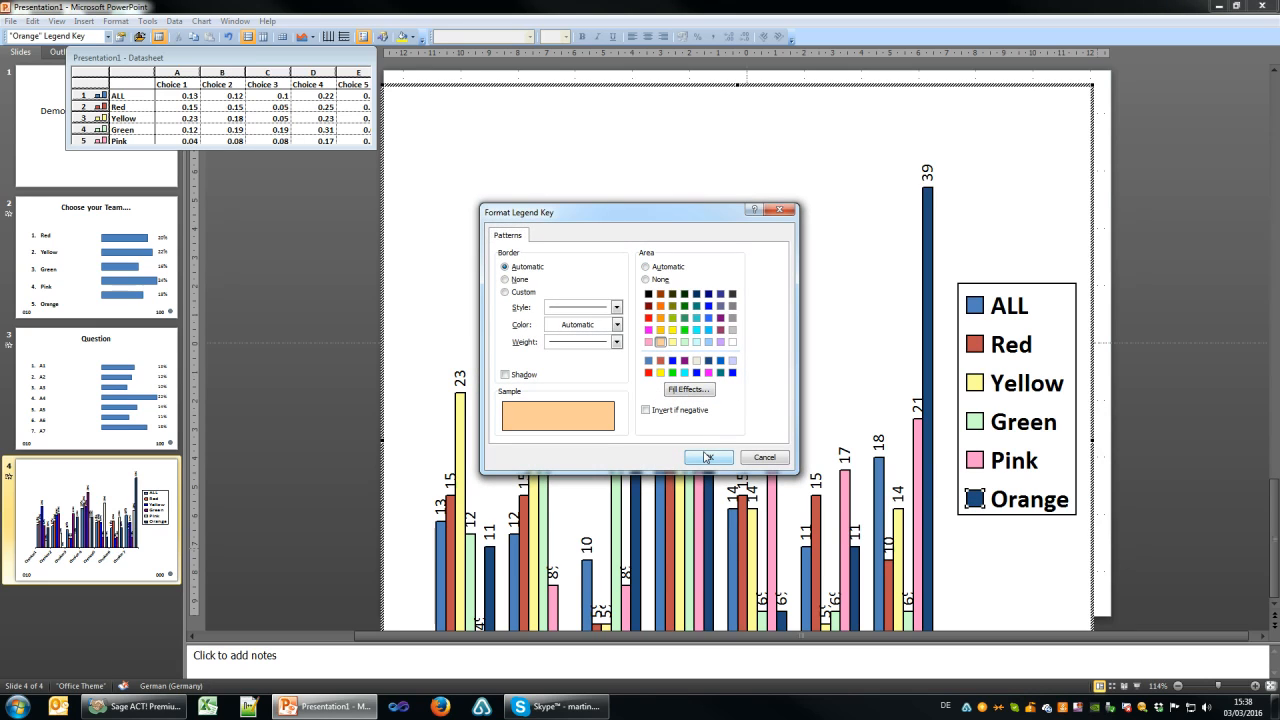
left_click(708, 457)
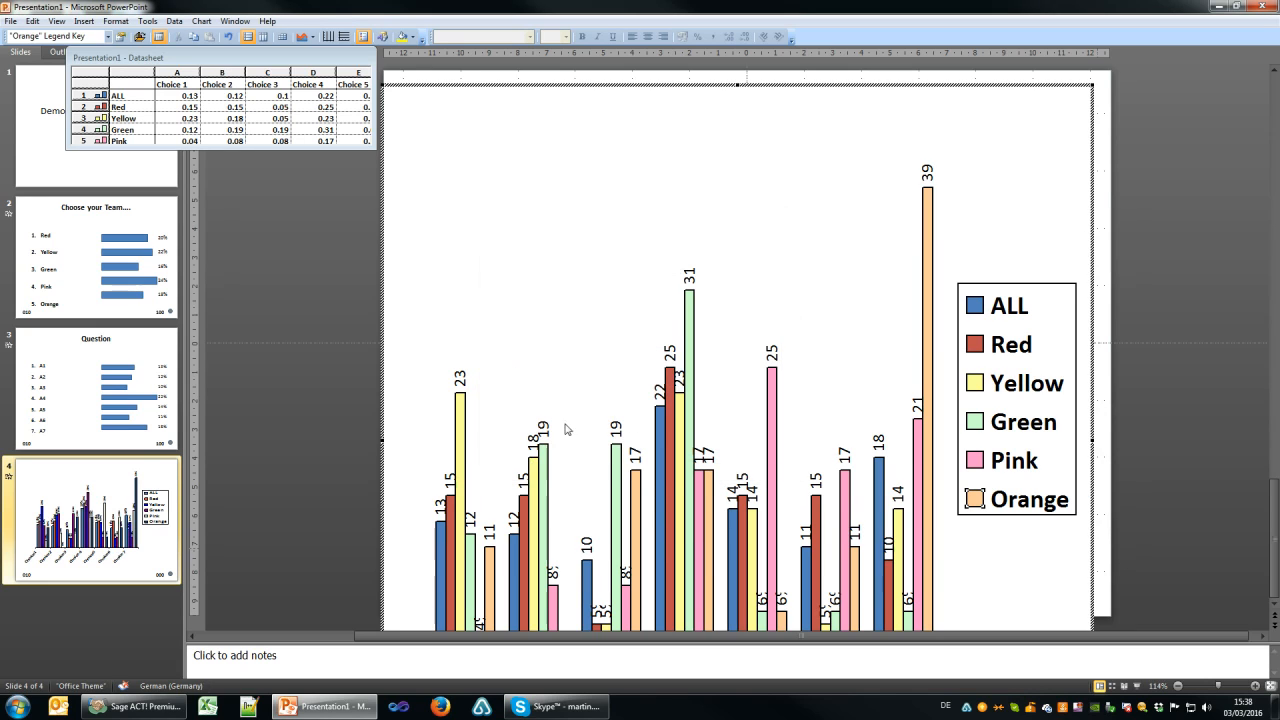
Leave chart editing and move the breakdown chart slightly up and to the right on slide 4
key("alt")
left_click(284, 459)
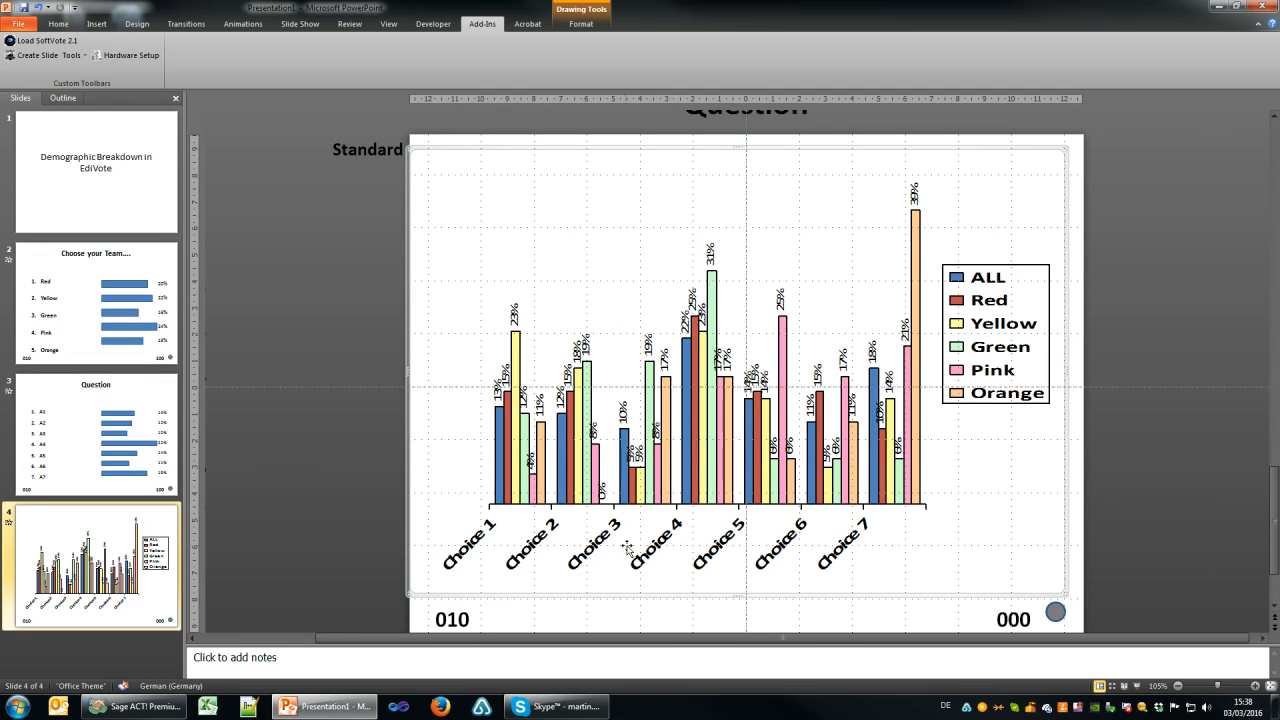
left_click_drag(800, 204, 802, 199)
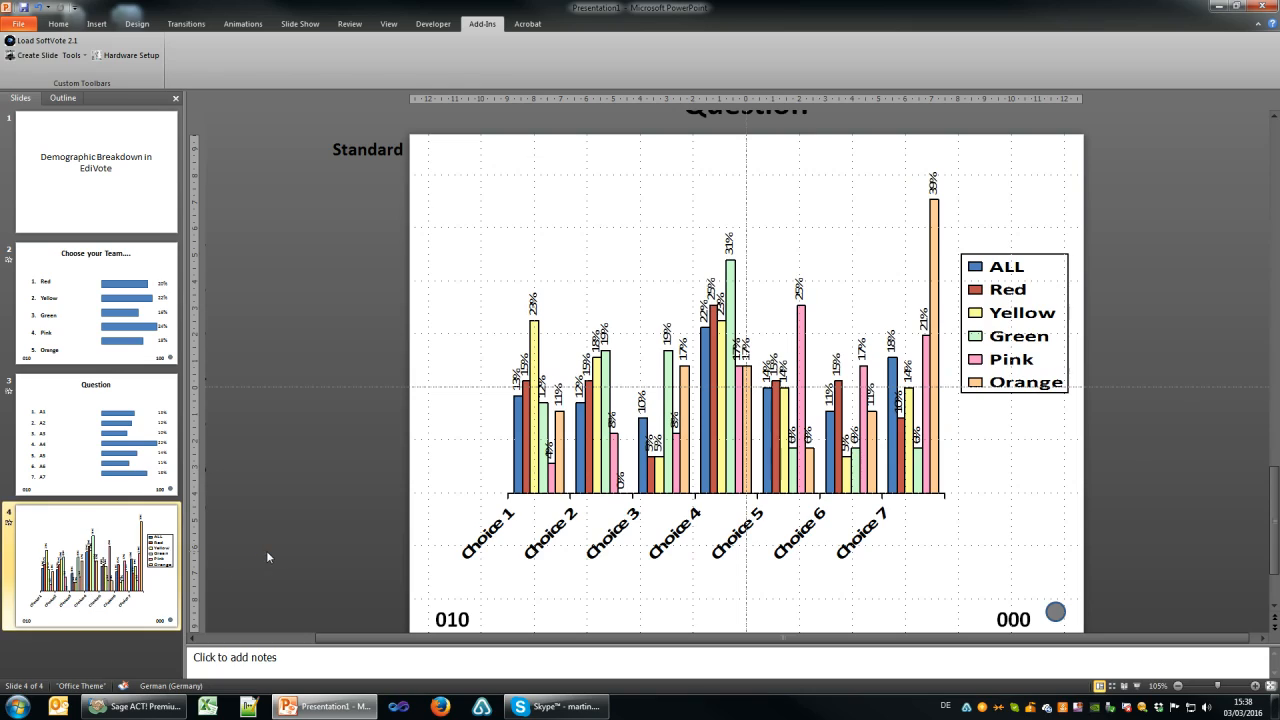
Start the slide show from the title slide and run the "Choose your Team" vote through to its results
key("F5")
left_click(705, 393)
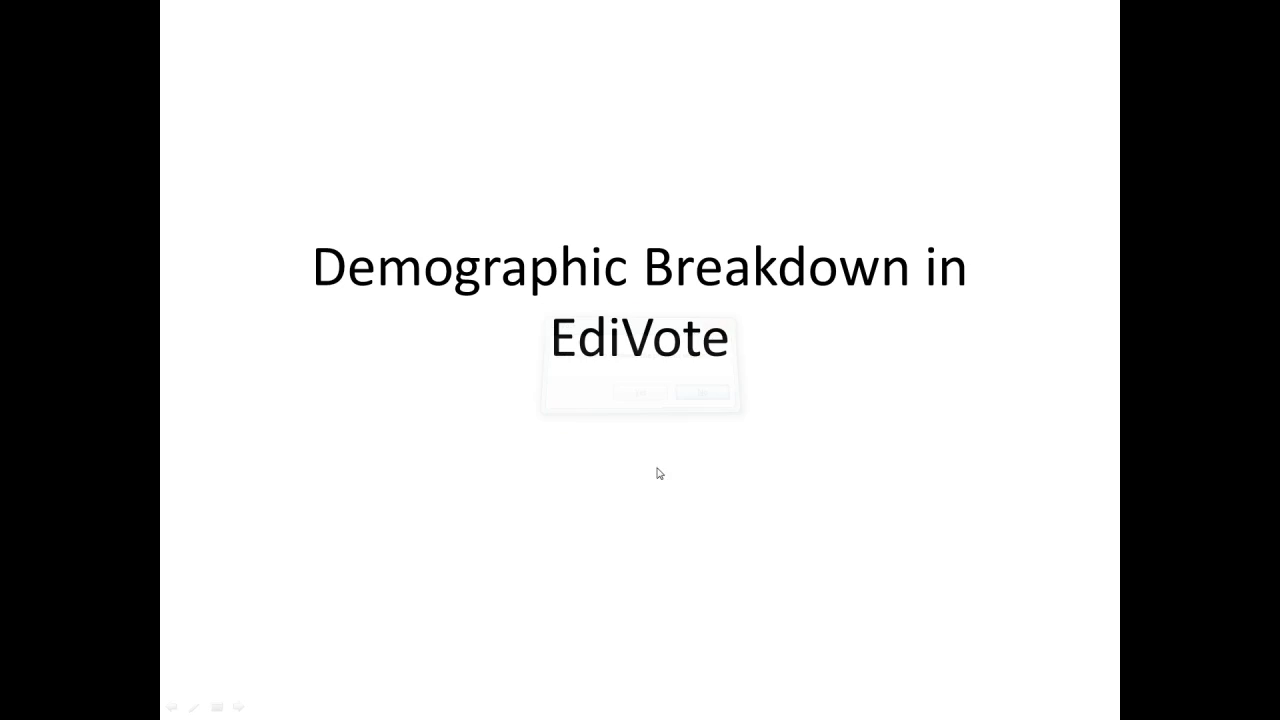
left_click(728, 415)
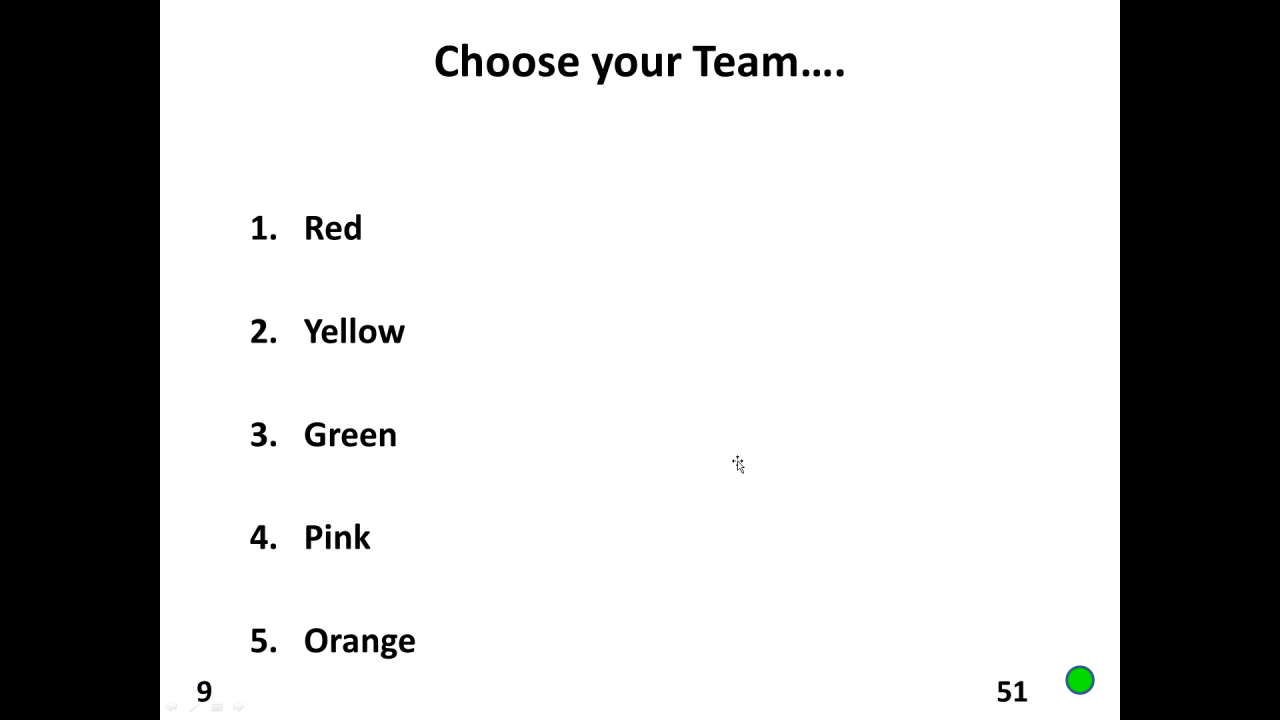
key("Right")
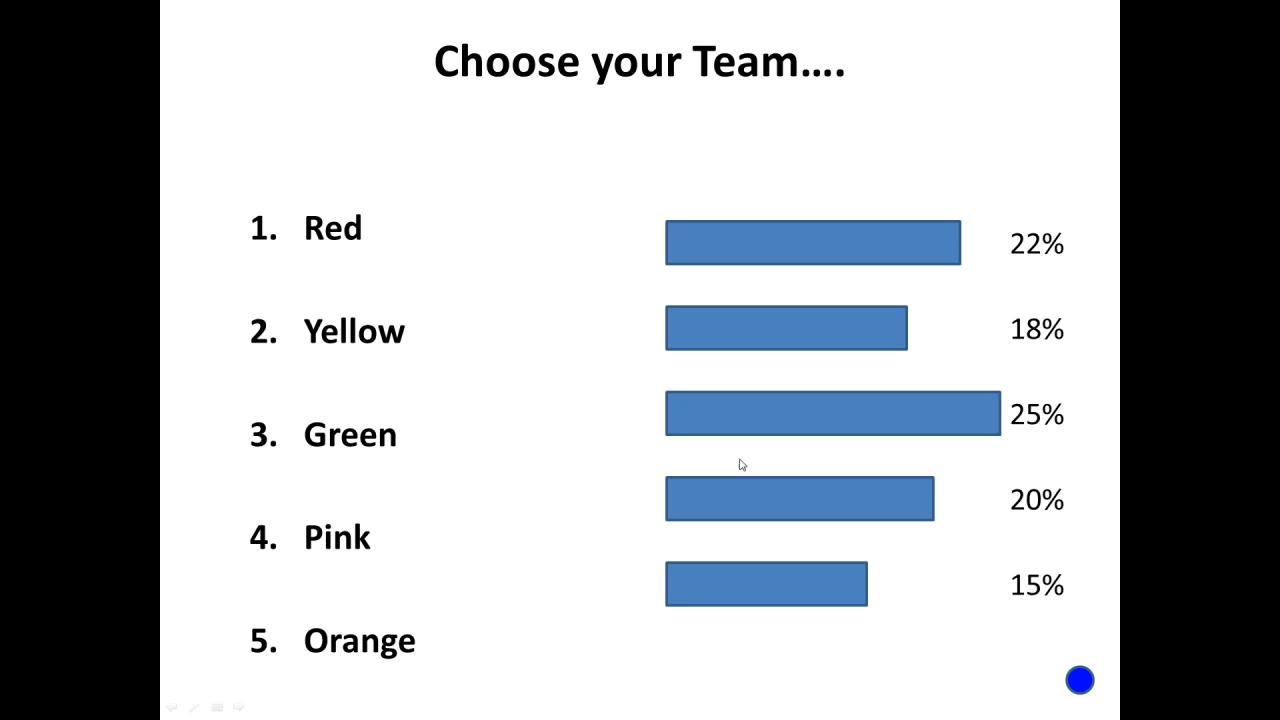
Run the "Question" vote through its results, display the team breakdown slide, and end the slide show
key("Right")
key("Right")
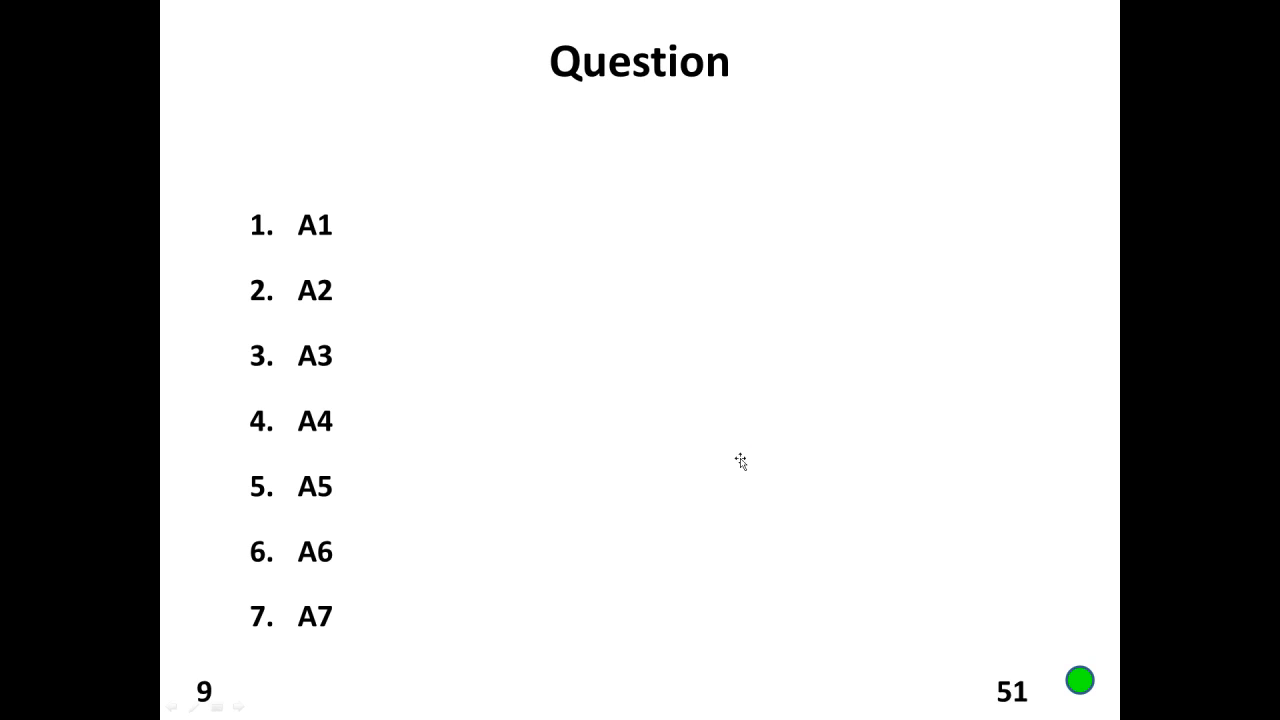
key("Right")
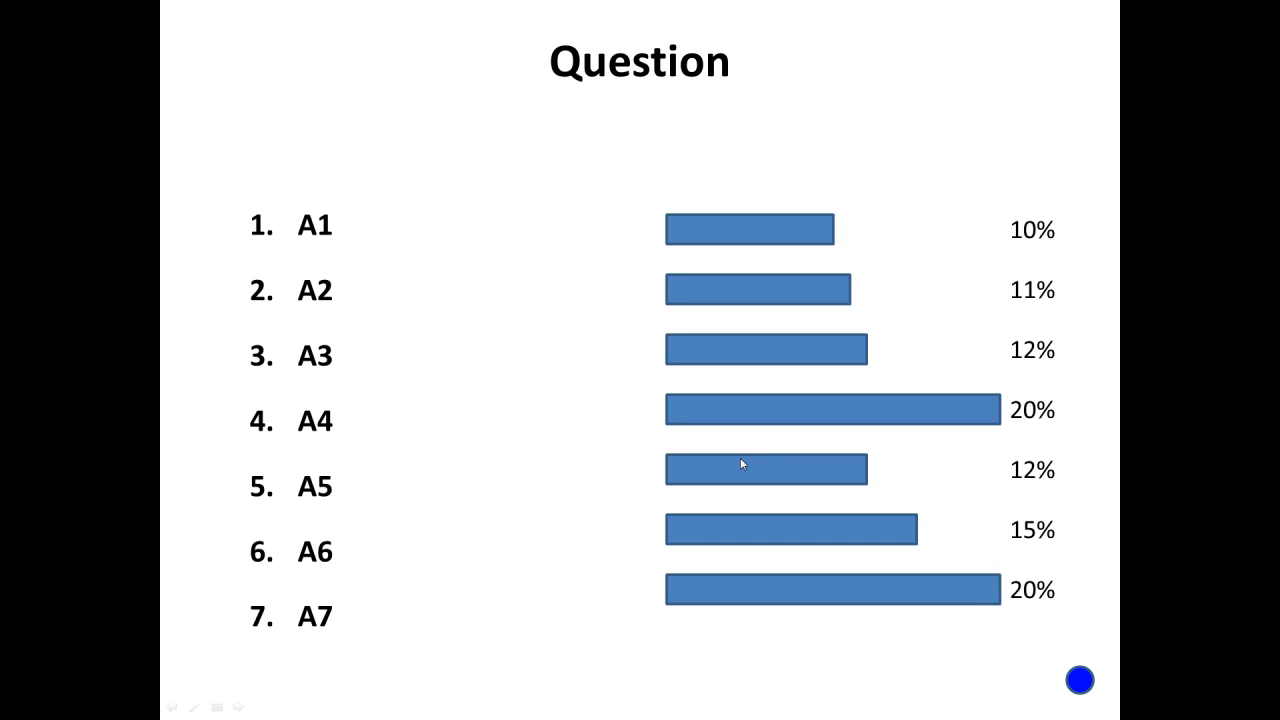
key("Right")
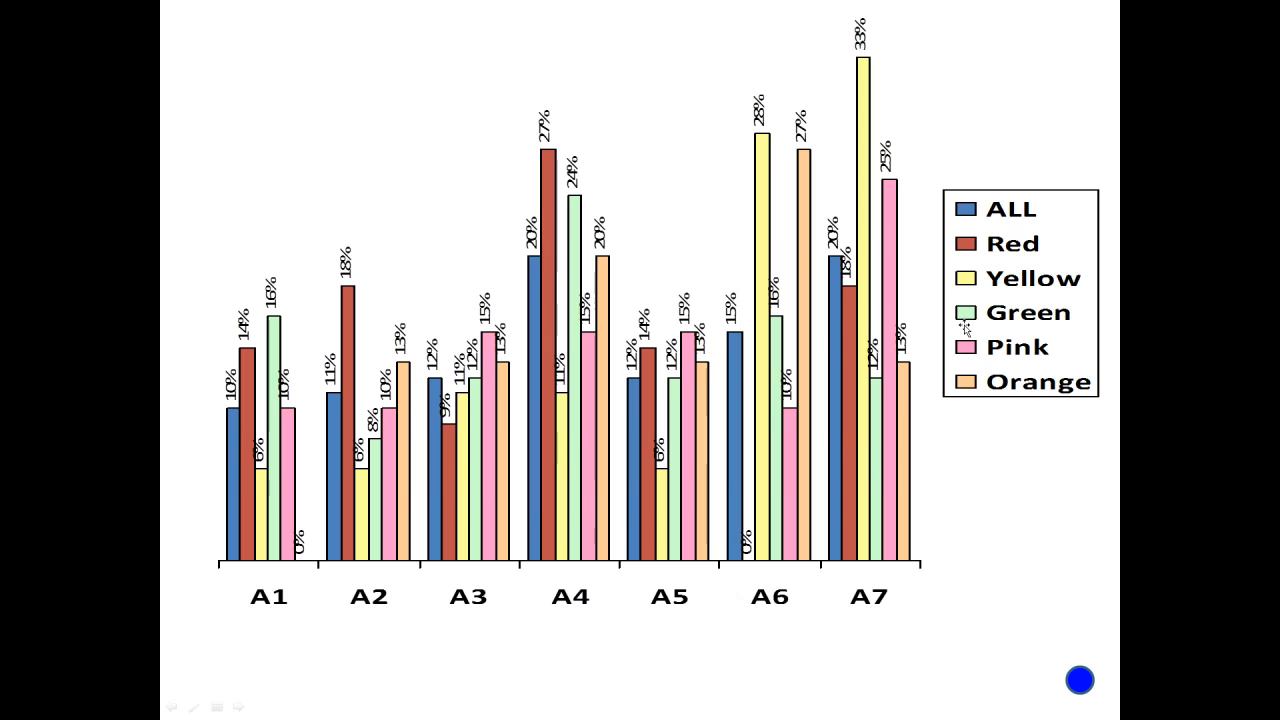
key("Escape")
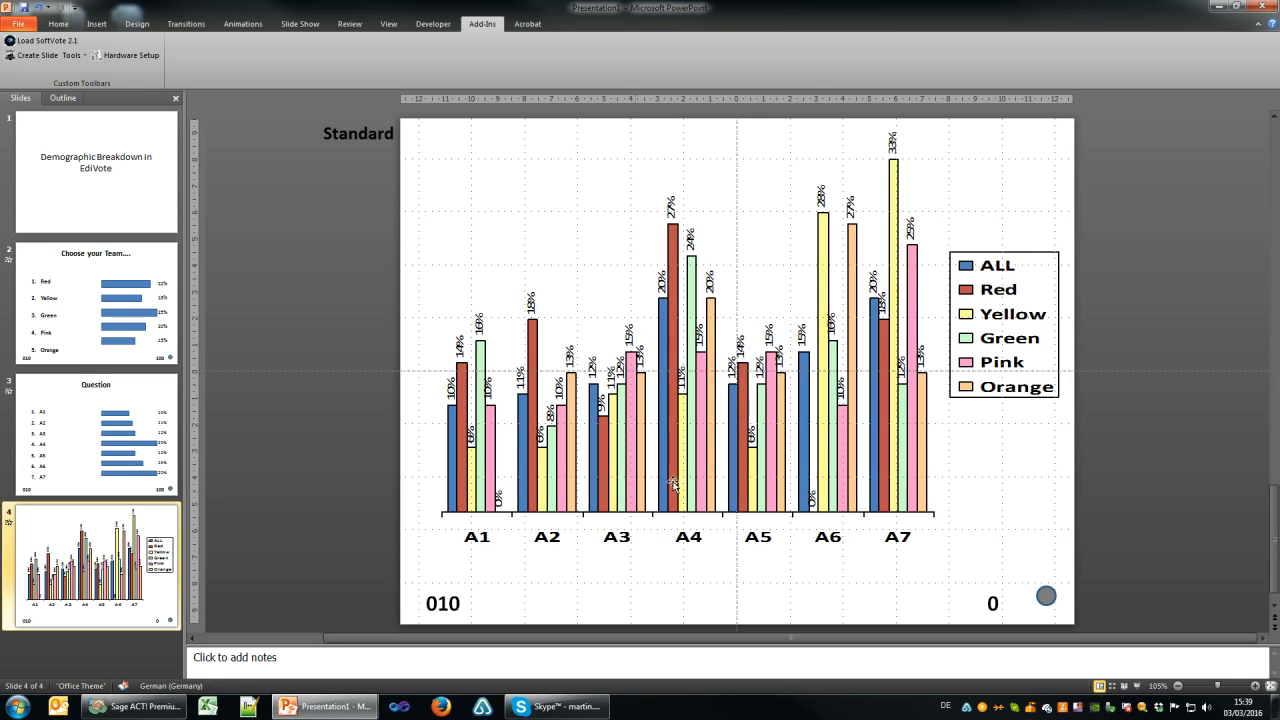
Reopen the breakdown chart for editing in its existing format and set the legend placement to Bottom
double_click(673, 484)
left_click(642, 384)
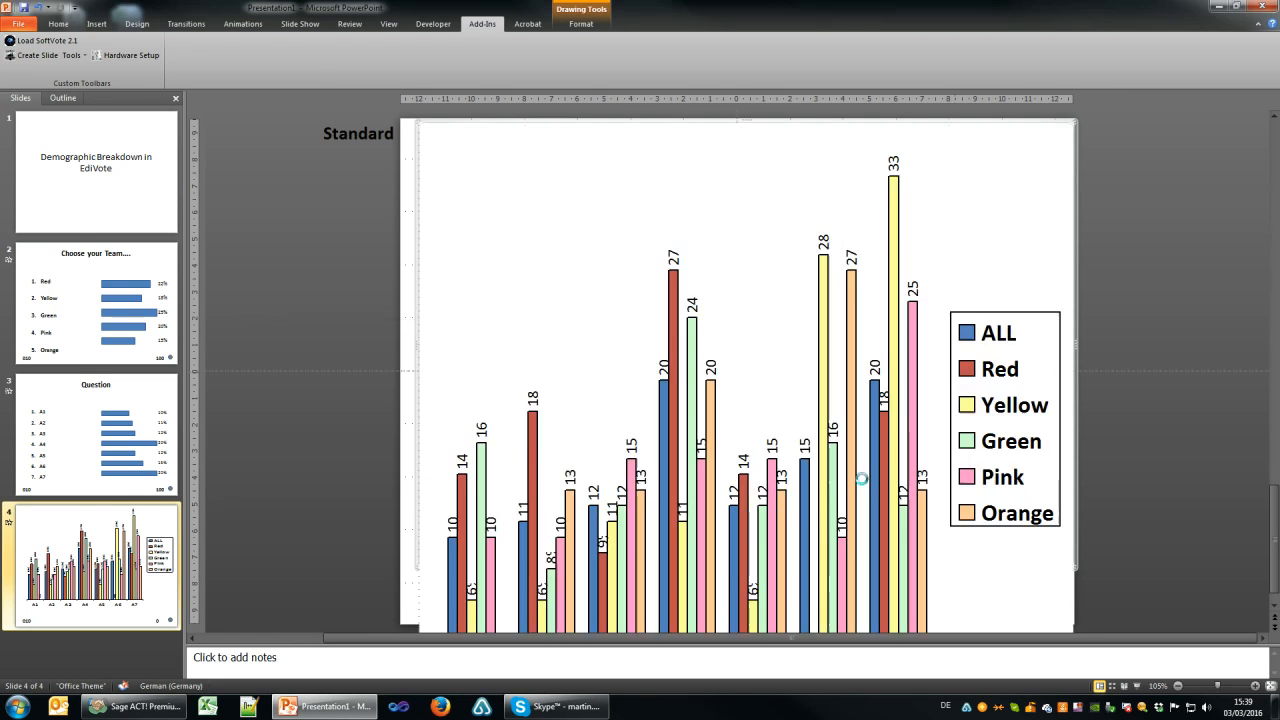
left_click(963, 425)
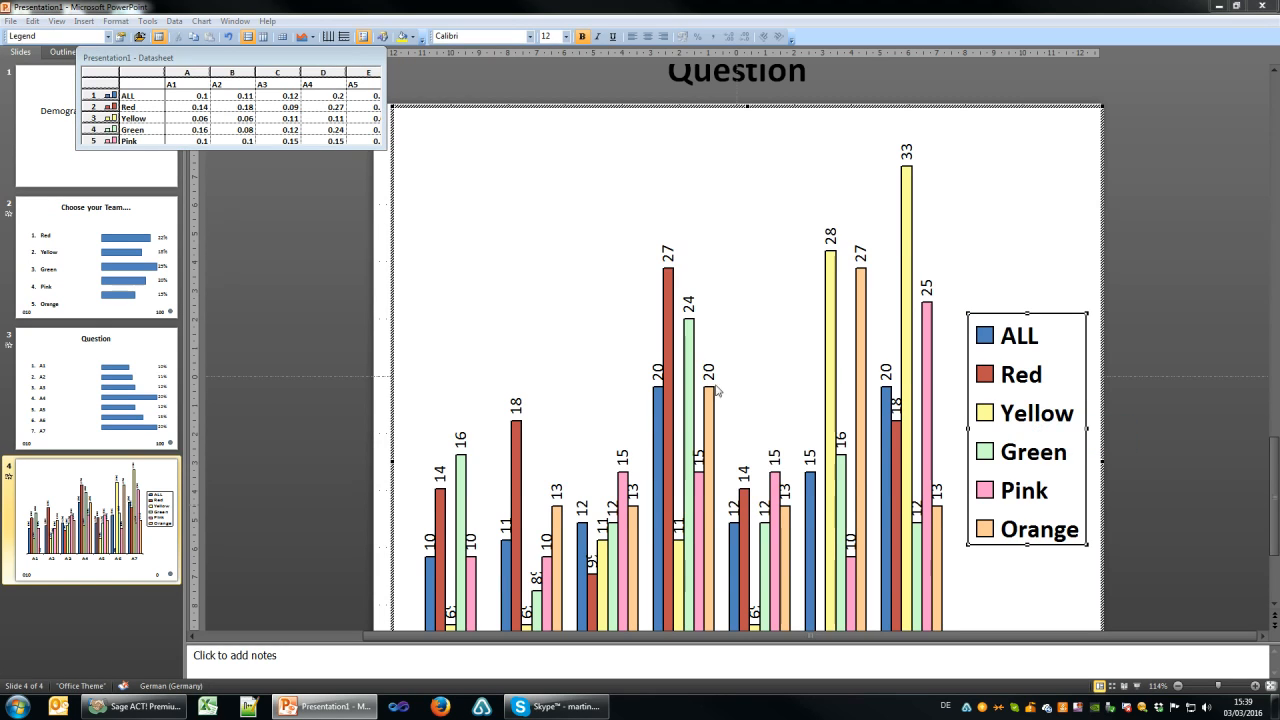
double_click(963, 425)
left_click(531, 208)
left_click(572, 208)
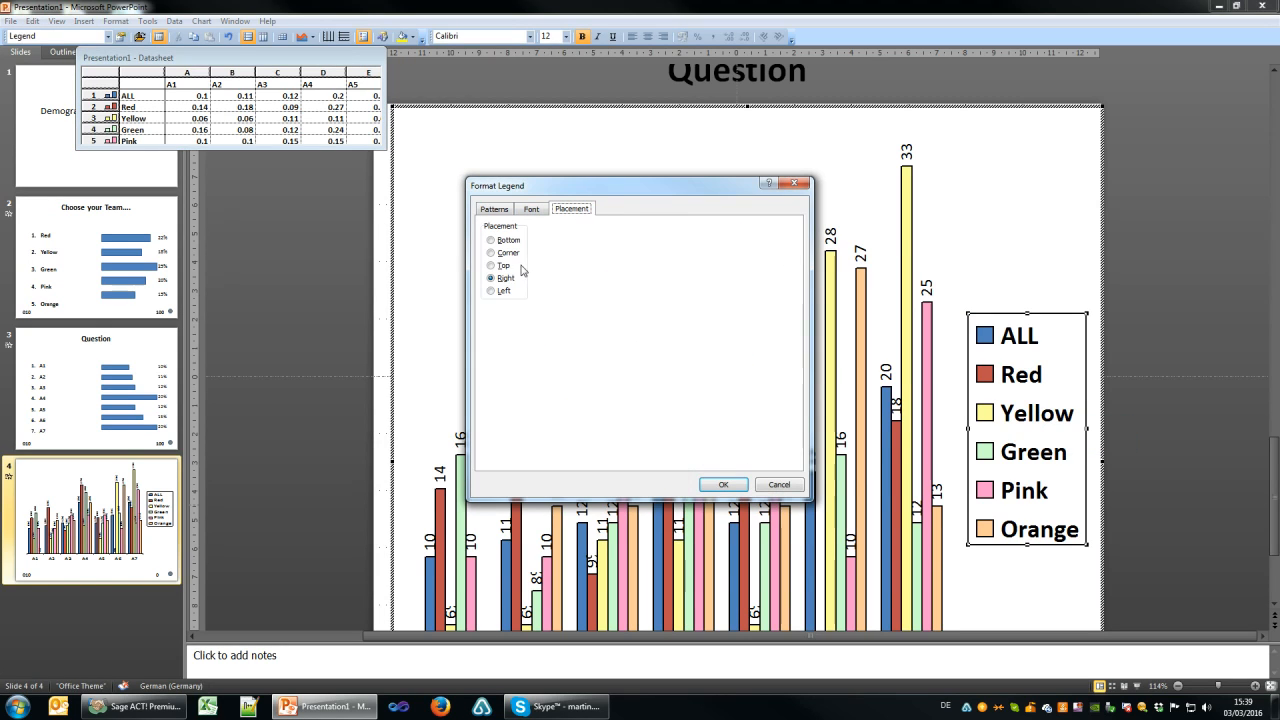
left_click(508, 241)
left_click(712, 487)
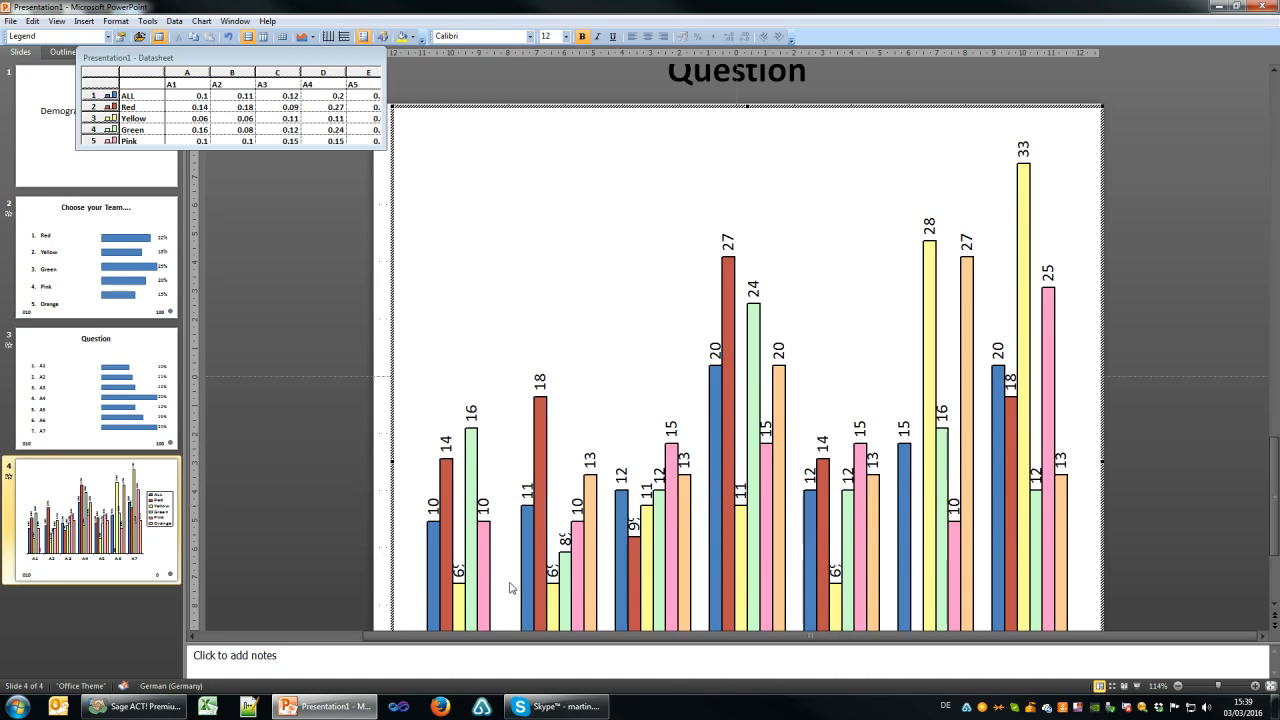
Leave chart editing and move the breakdown chart slightly down, keeping it above the slide's counters
left_click(281, 457)
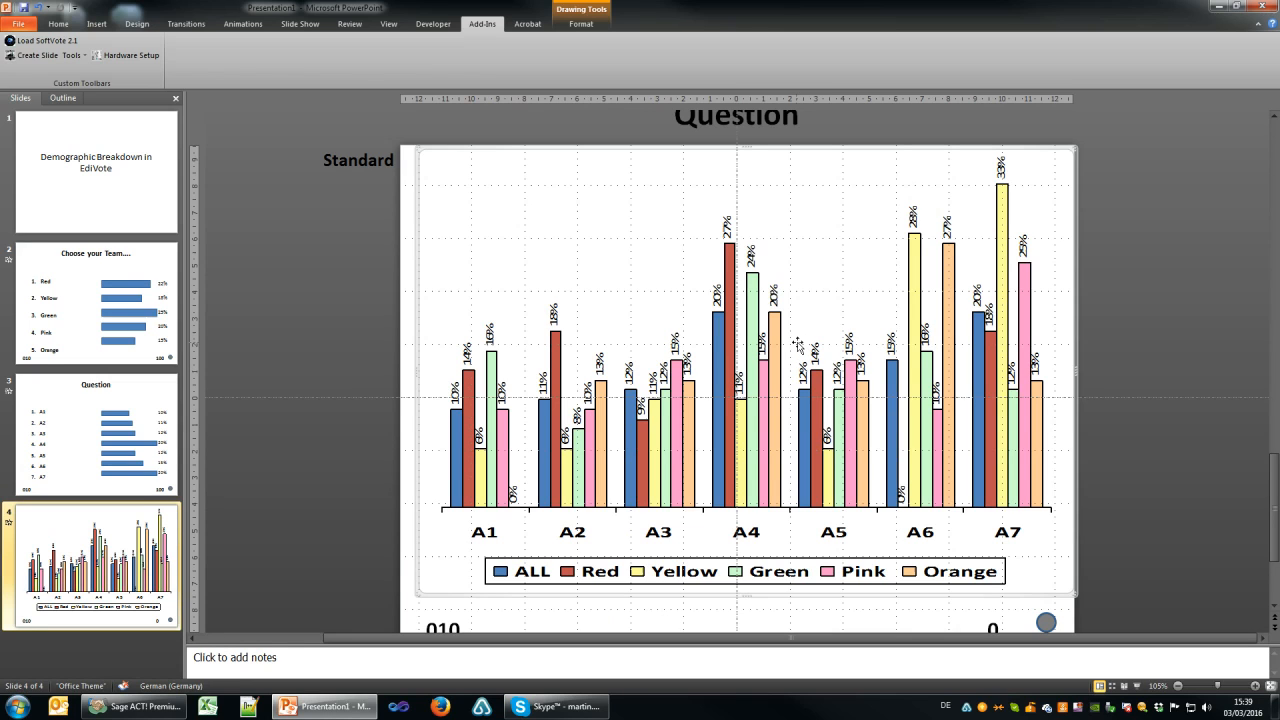
scroll(812, 382, "down", 1)
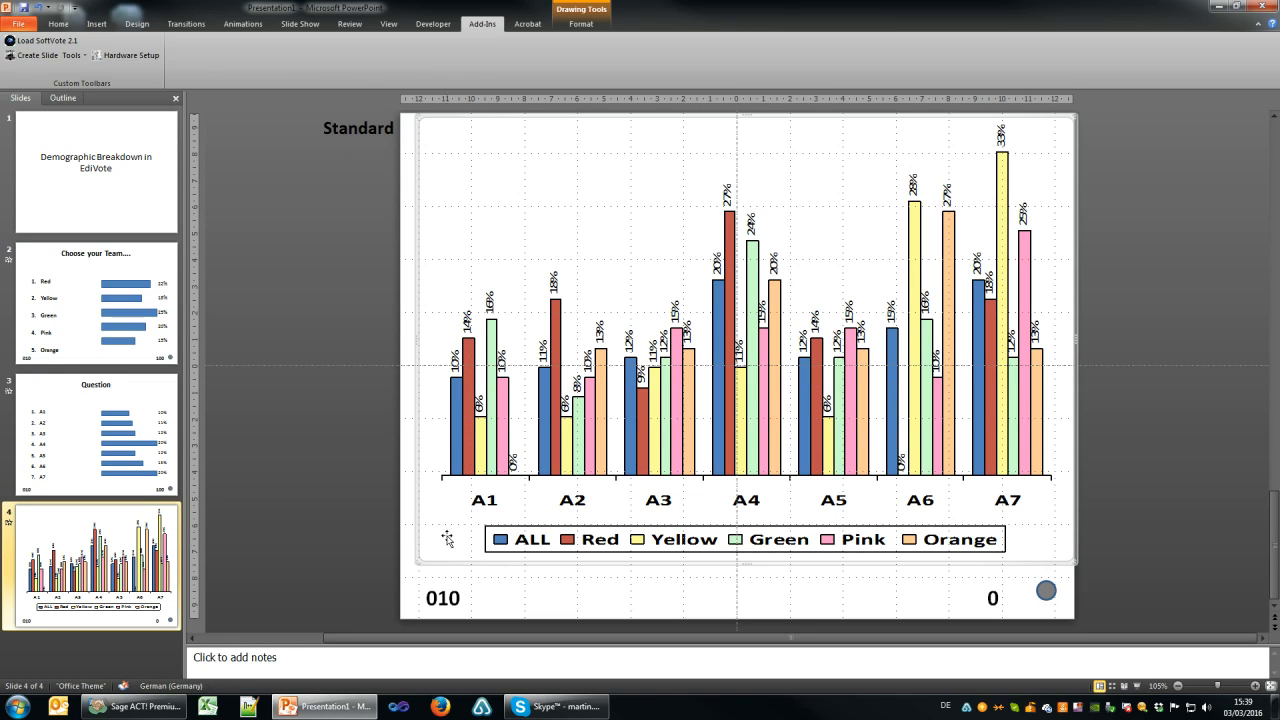
mouse_move(436, 562)
left_mouse_down()
mouse_move(422, 558)
mouse_move(434, 578)
left_mouse_up()
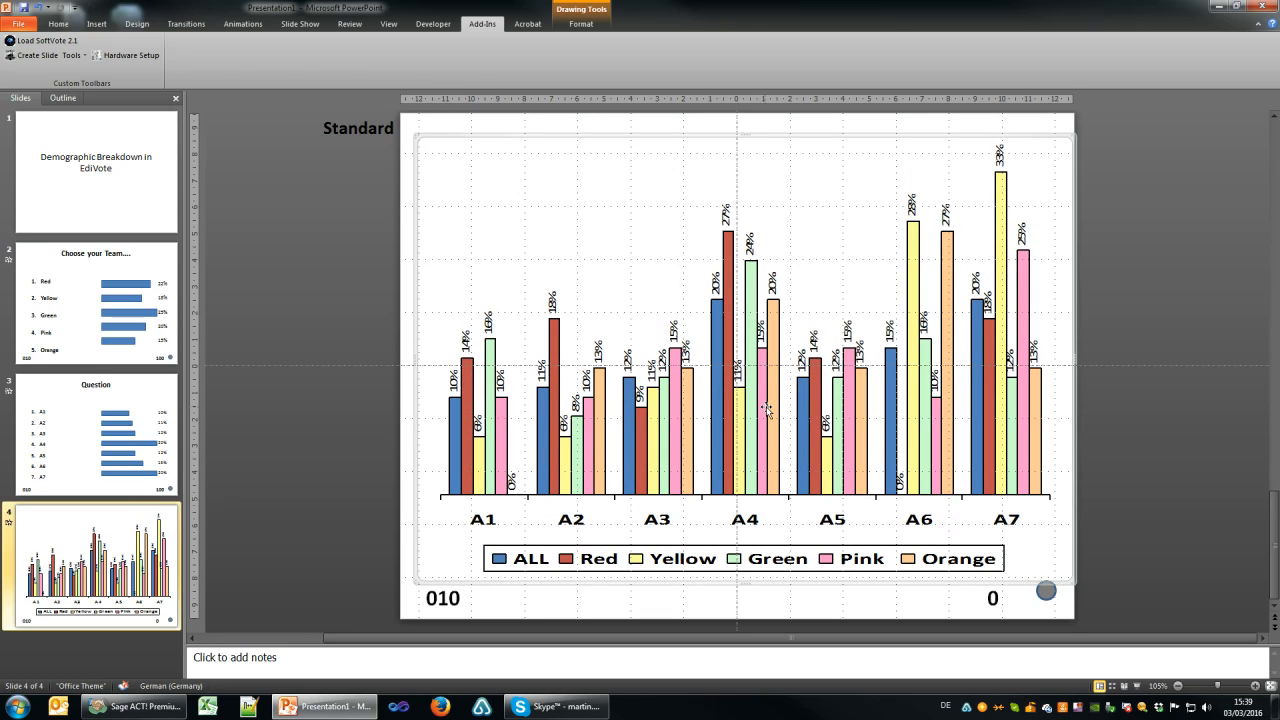